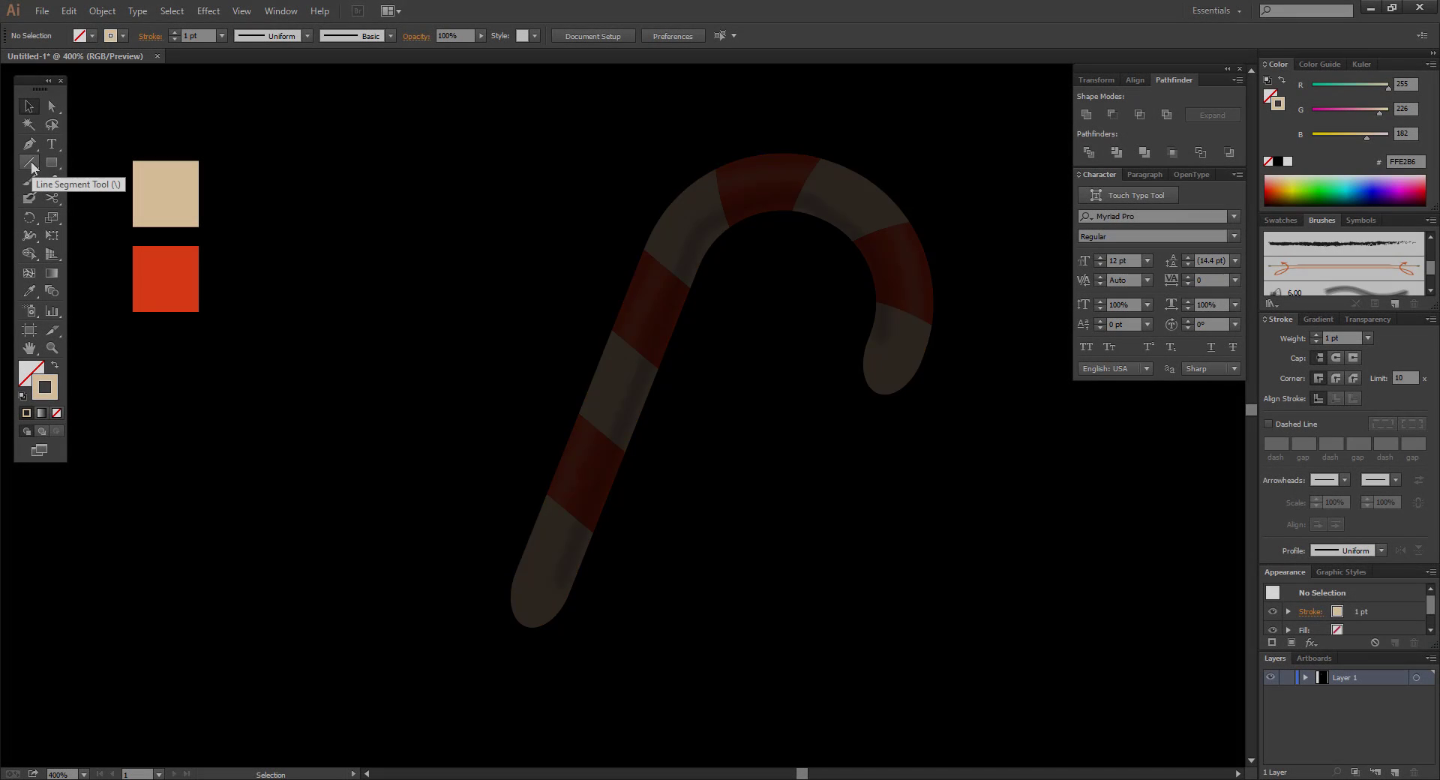
- Draw a vertical line about 103.75 px tall down the centre of the black artboard
click(30, 160)
mouse_move(166, 279)
mouse_down()
mouse_move(584, 279)
mouse_move(659, 571)
mouse_up()
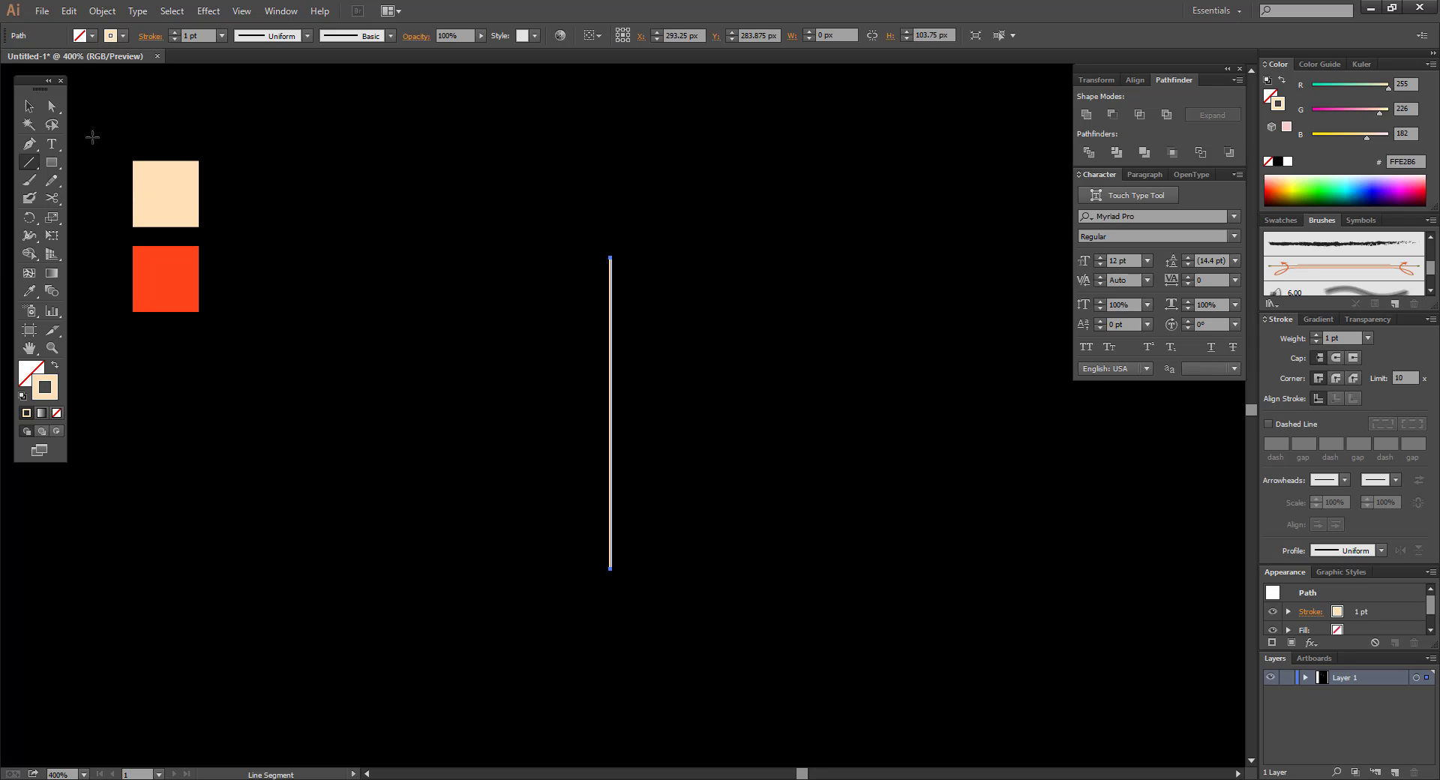
- Set the line's stroke weight to 13 pt
click(29, 106)
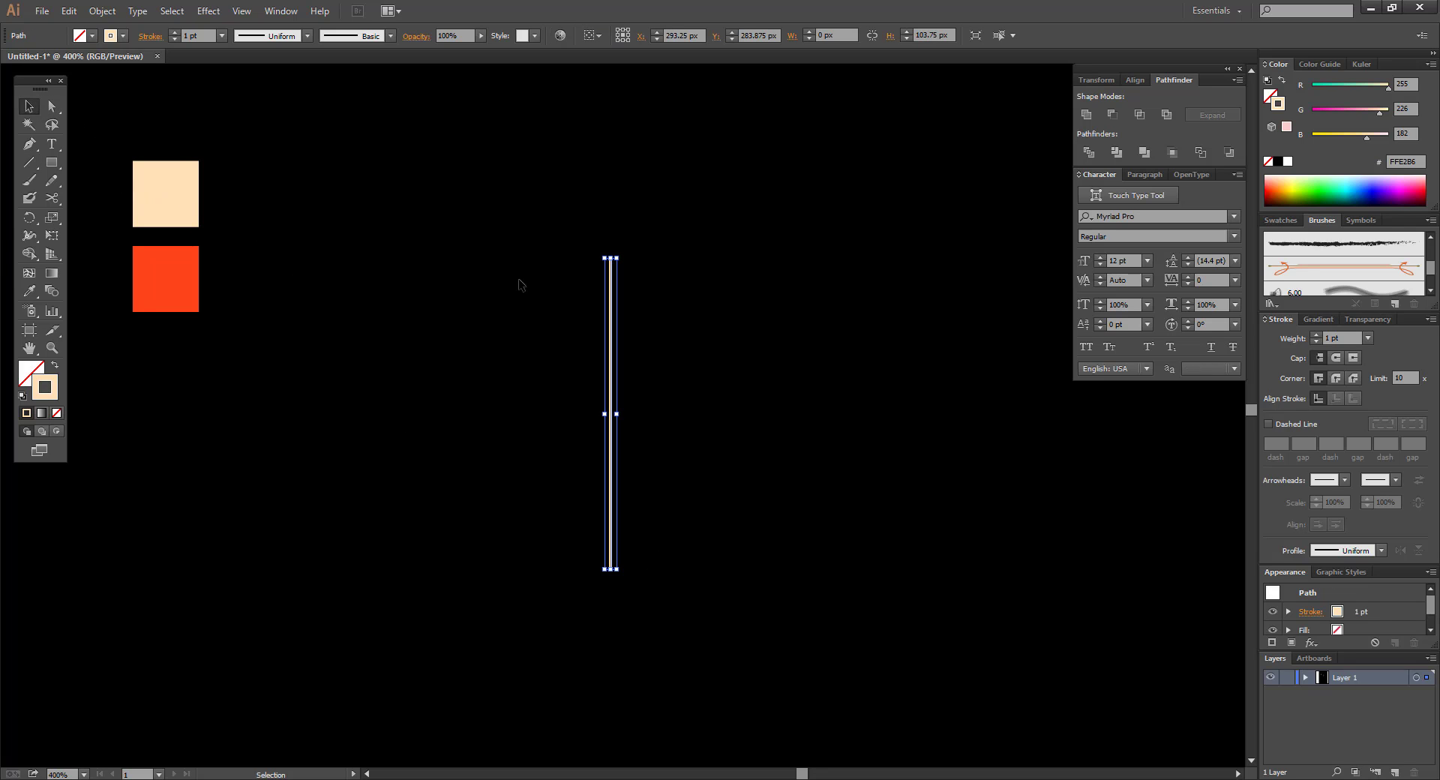
click(1367, 338)
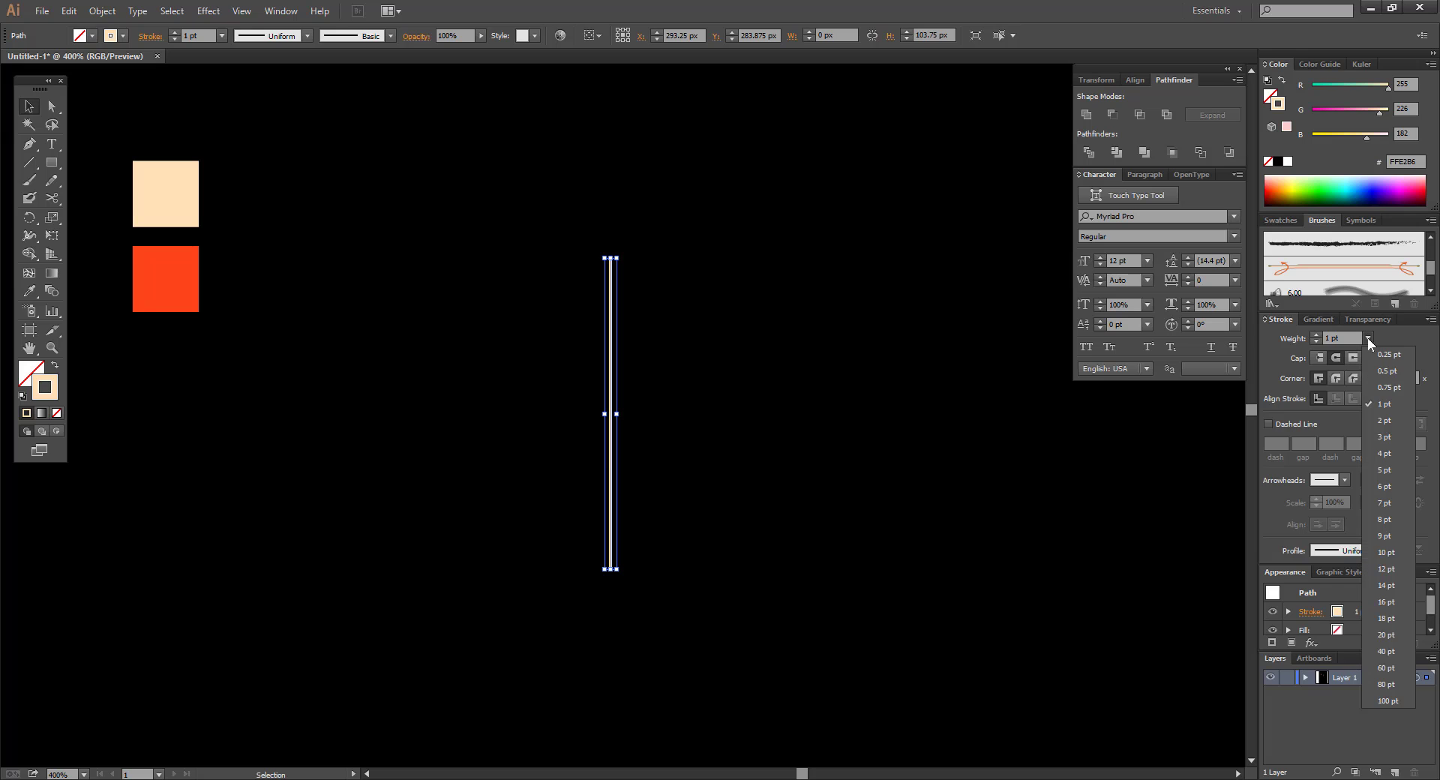
click(1387, 553)
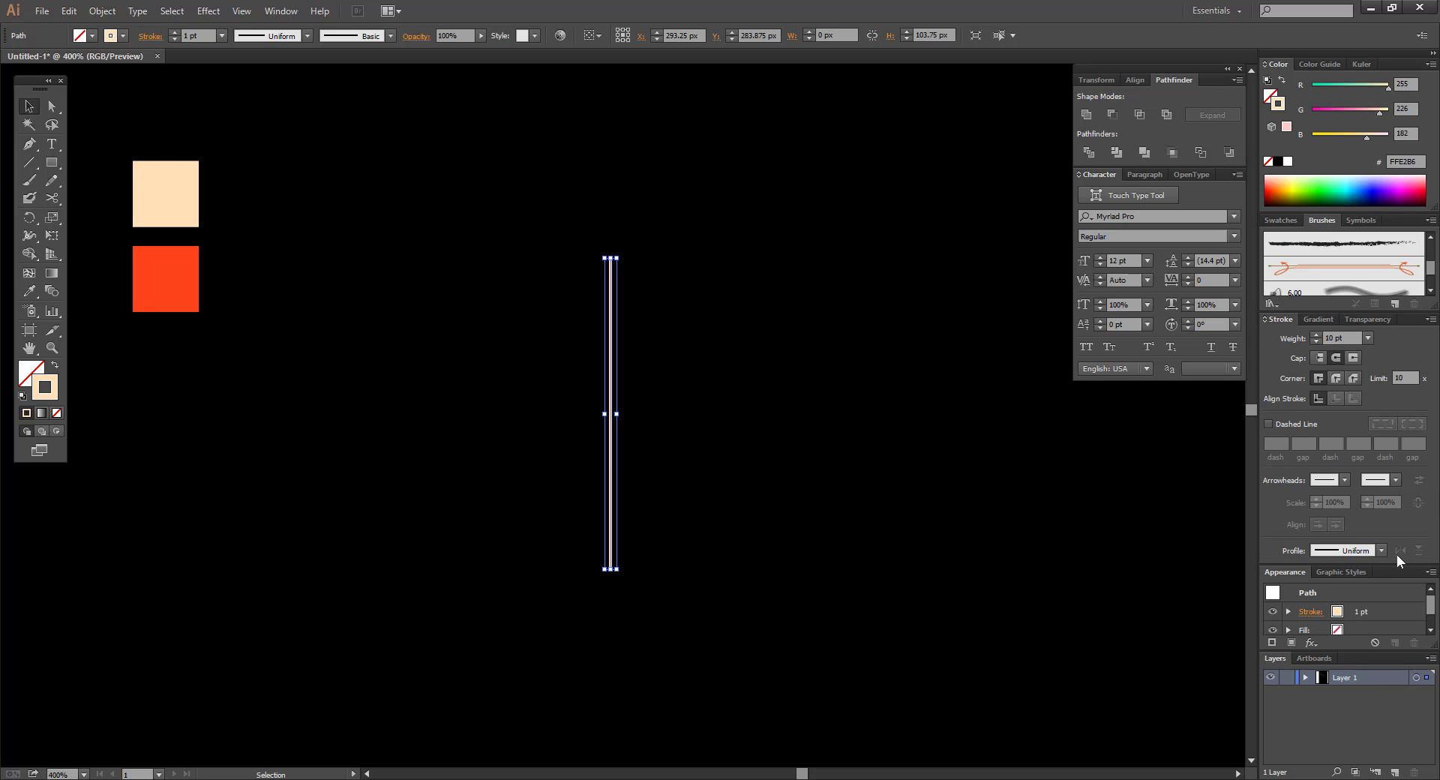
click(1318, 335)
click(1318, 335)
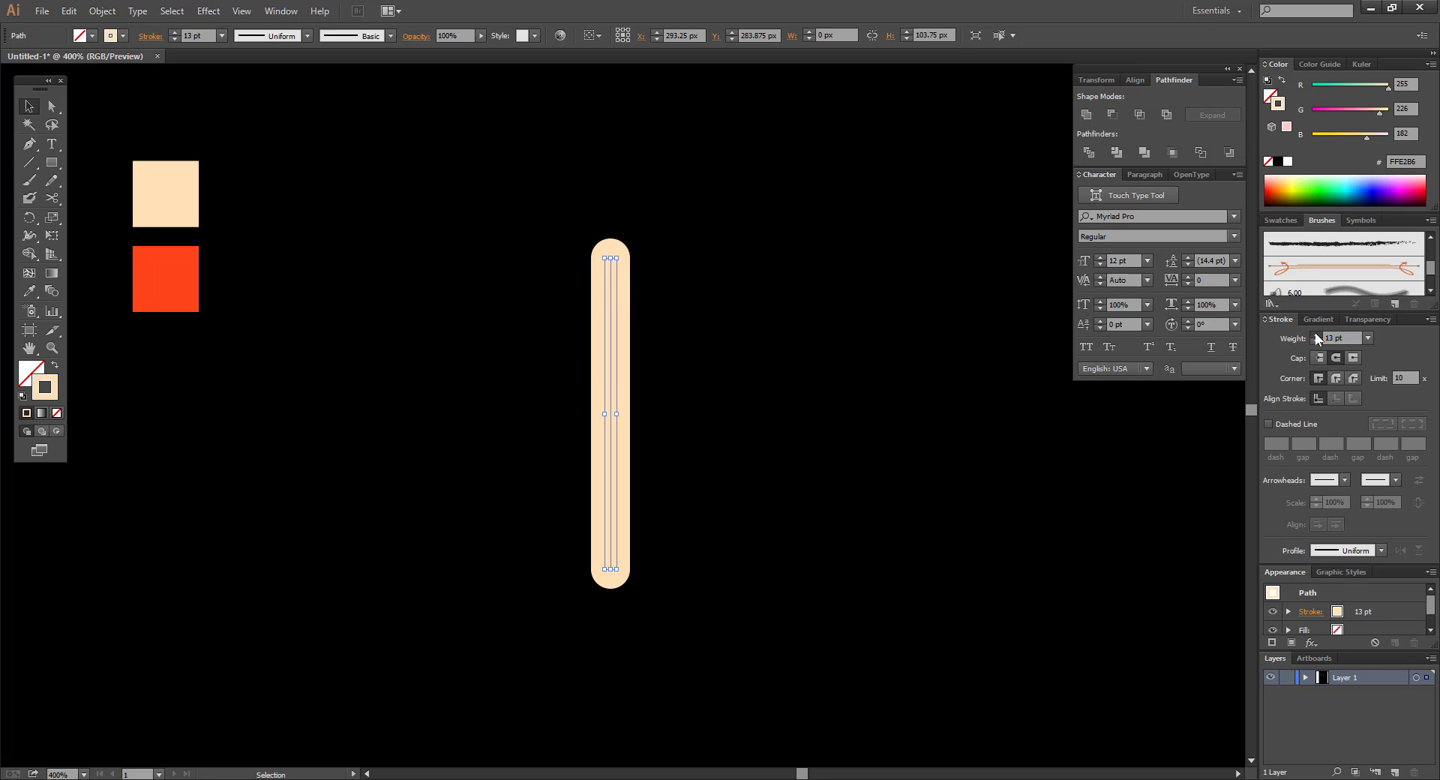
click(1319, 335)
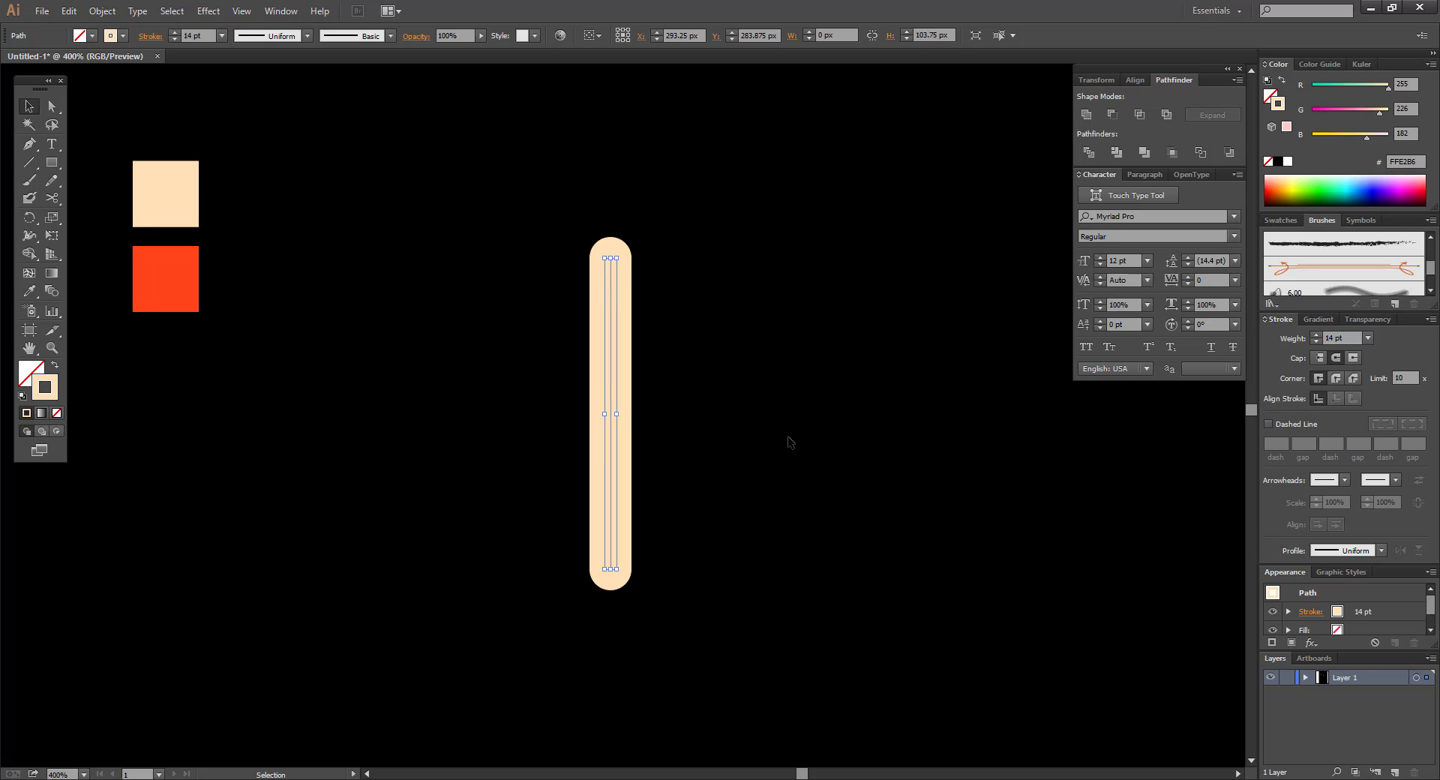
click(1316, 342)
- Expand the 13 pt cream stroke into a filled stick shape and deselect it
drag(756, 371, 548, 488)
click(102, 11)
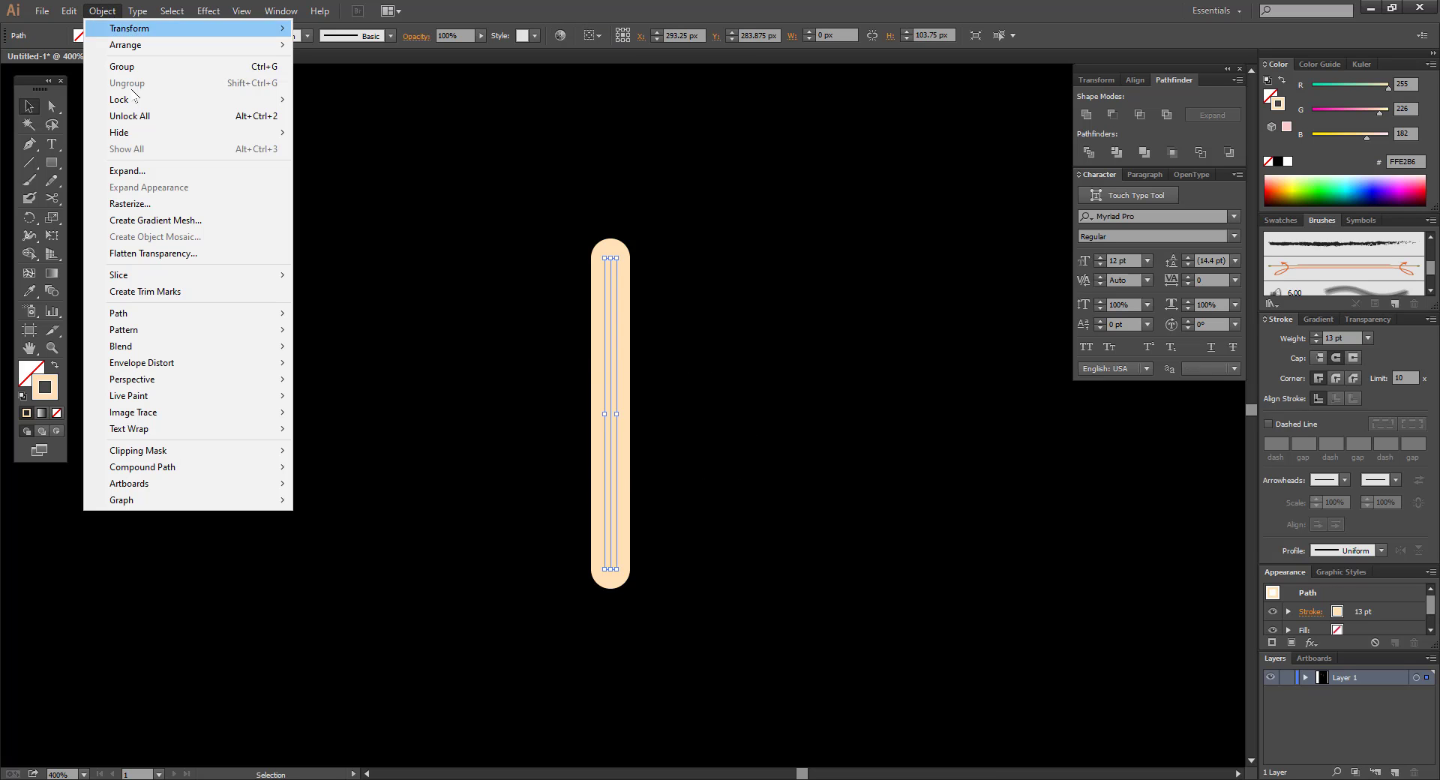
click(175, 171)
key(Return)
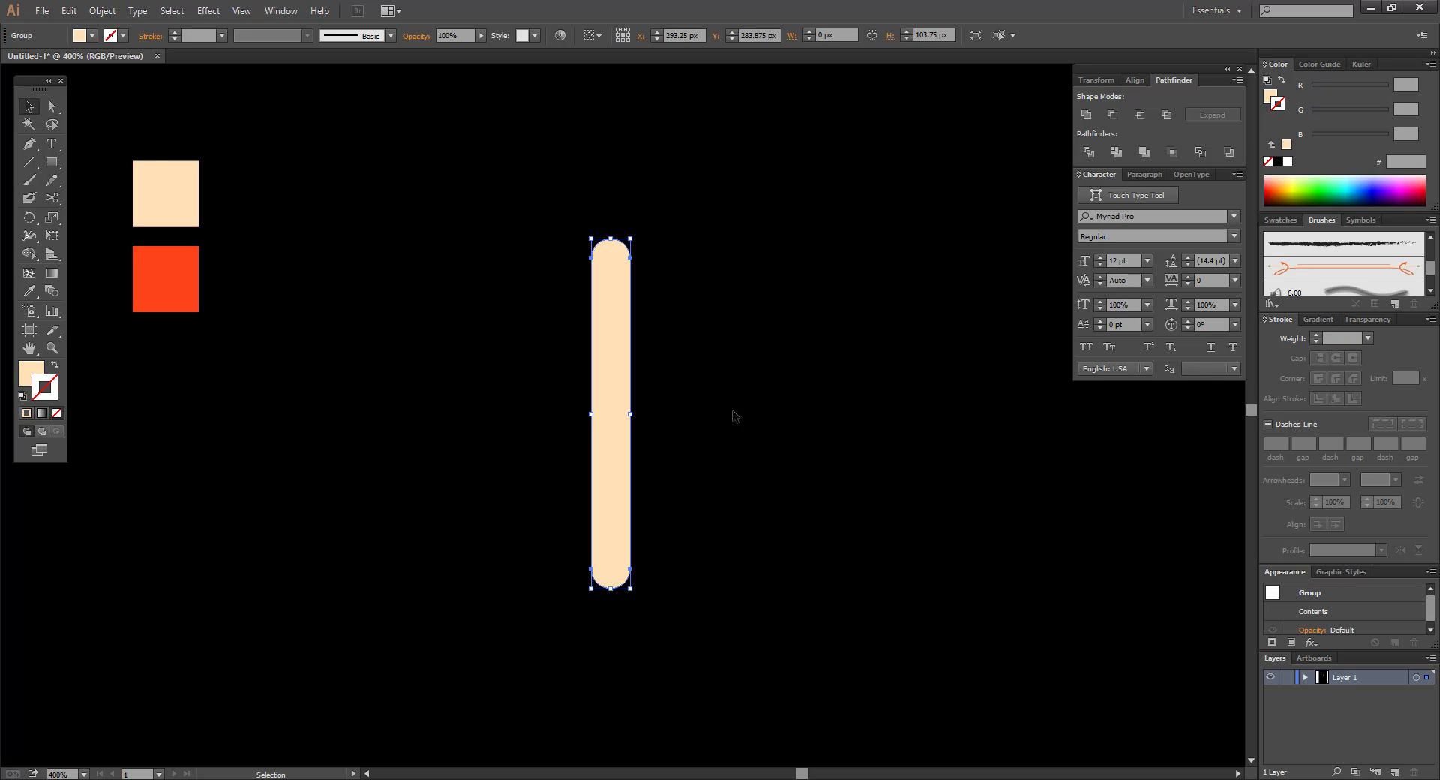
click(737, 385)
click(52, 163)
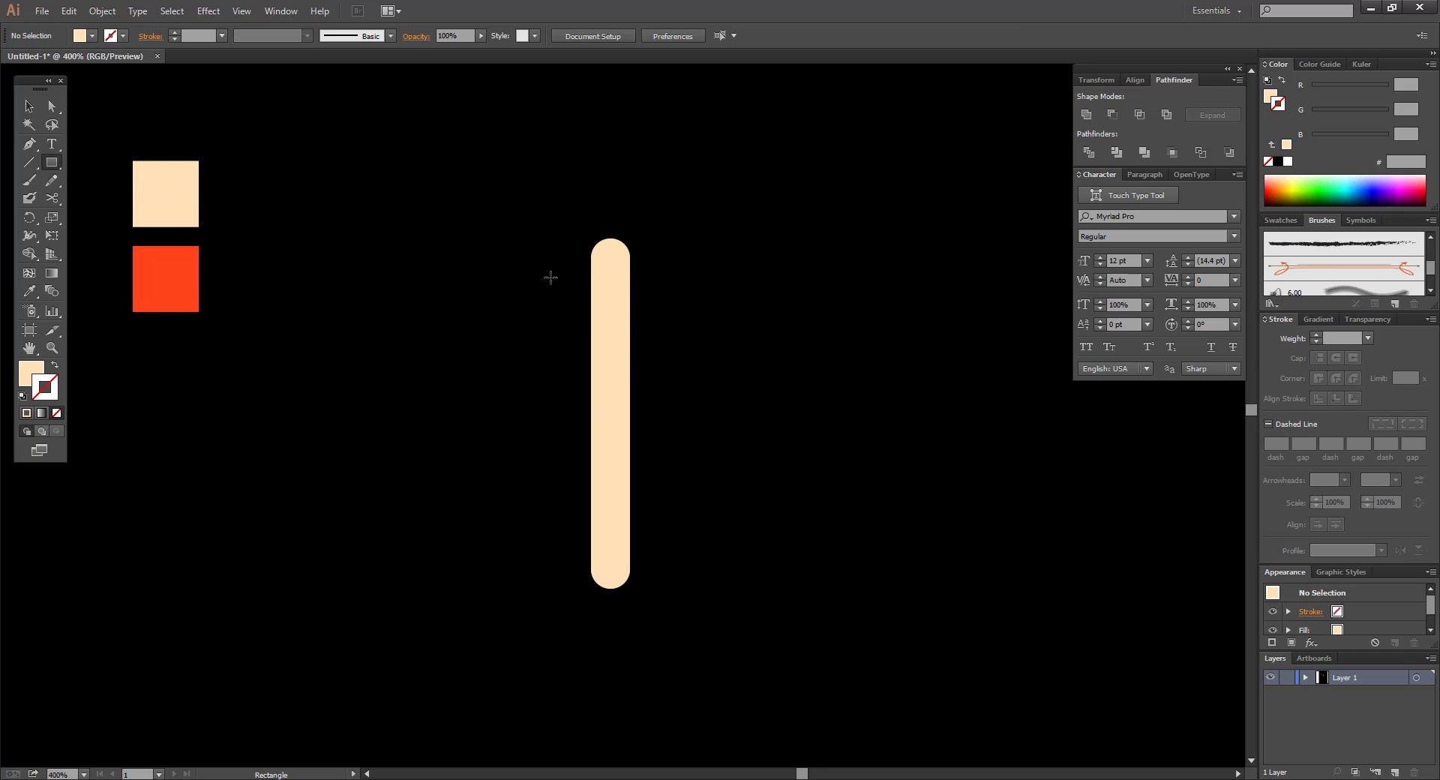
- Draw a roughly 43 × 12 px rectangle across the stick's top, colour it red, and tilt it about 9°
drag(547, 277, 676, 312)
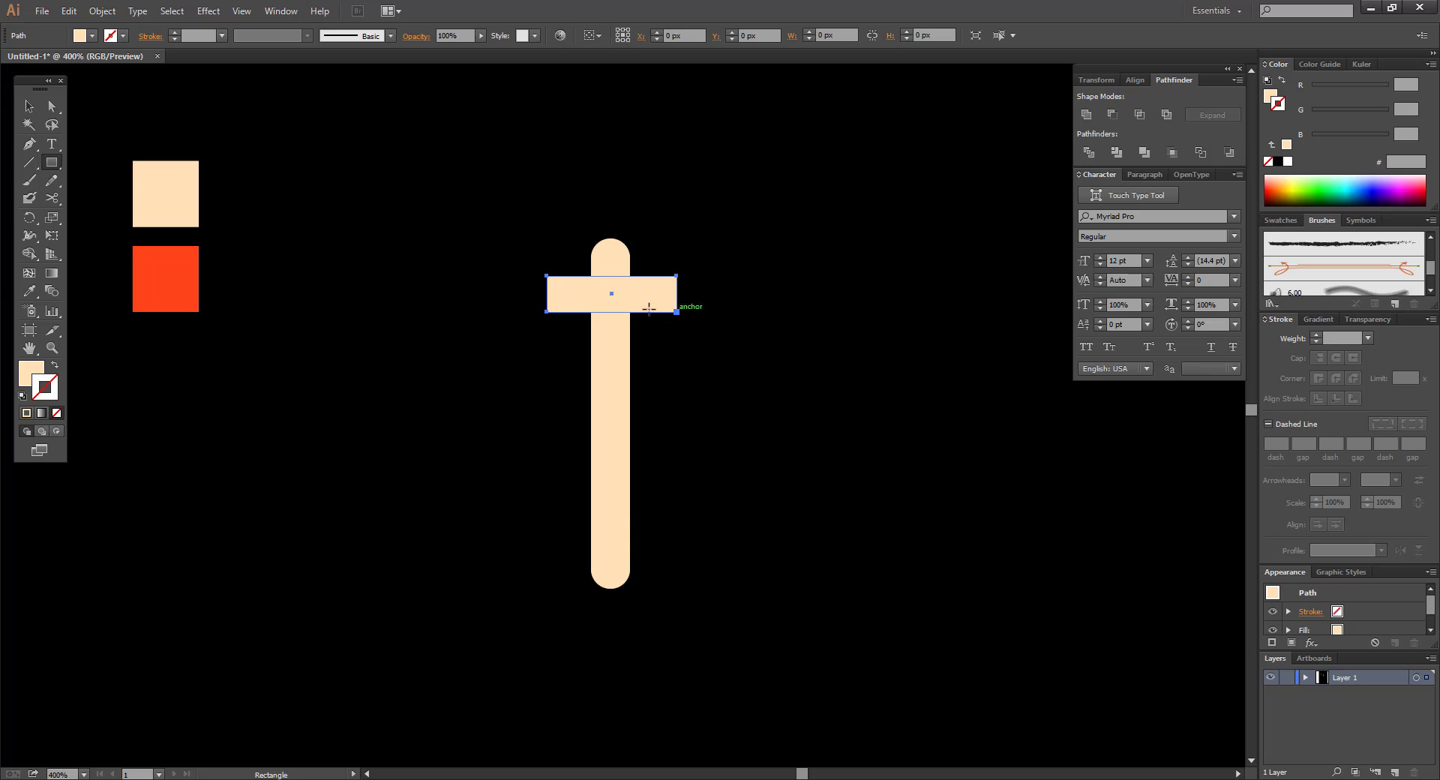
click(30, 291)
click(162, 275)
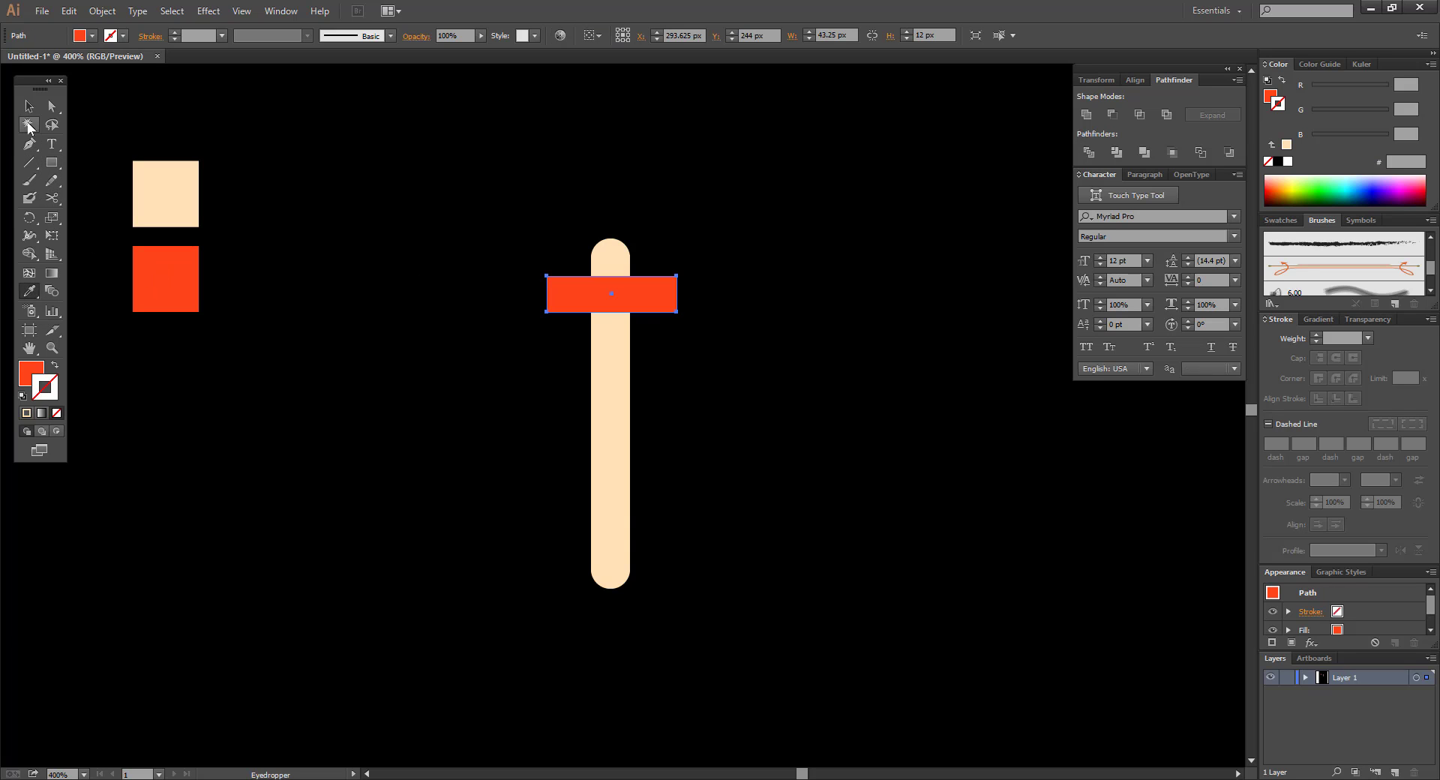
click(29, 105)
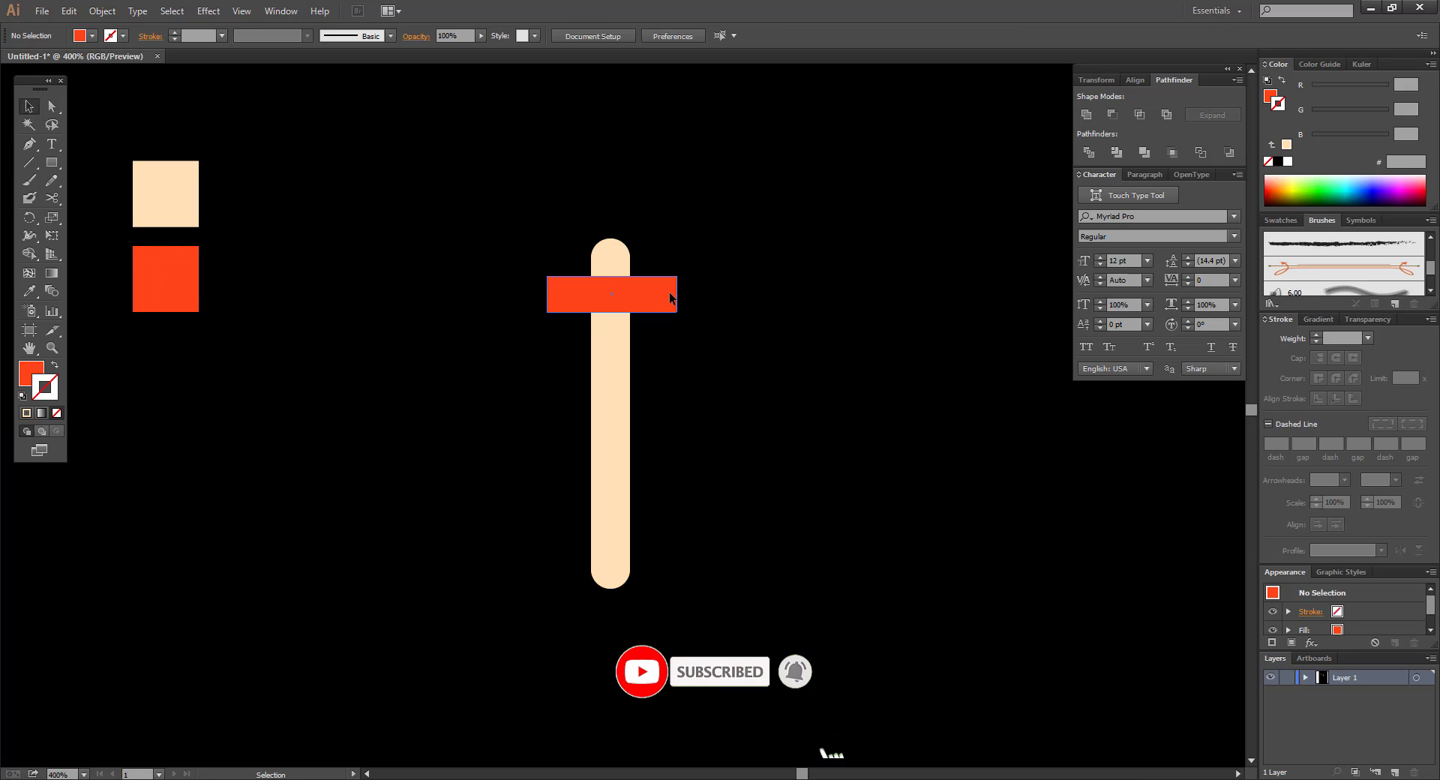
drag(682, 317, 679, 332)
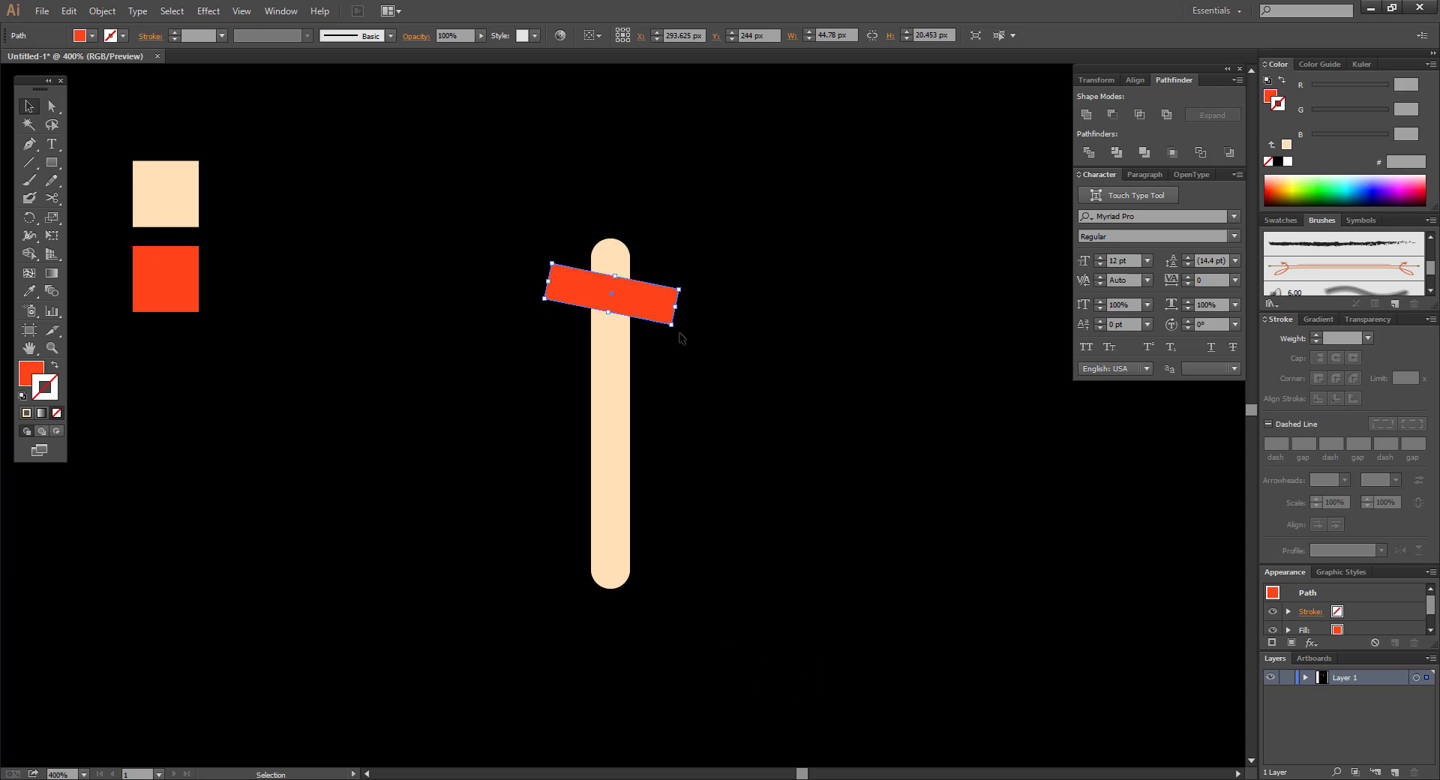
- Apply a Transform effect with 3 copies moved 25 px vertically to repeat the red bar
click(209, 13)
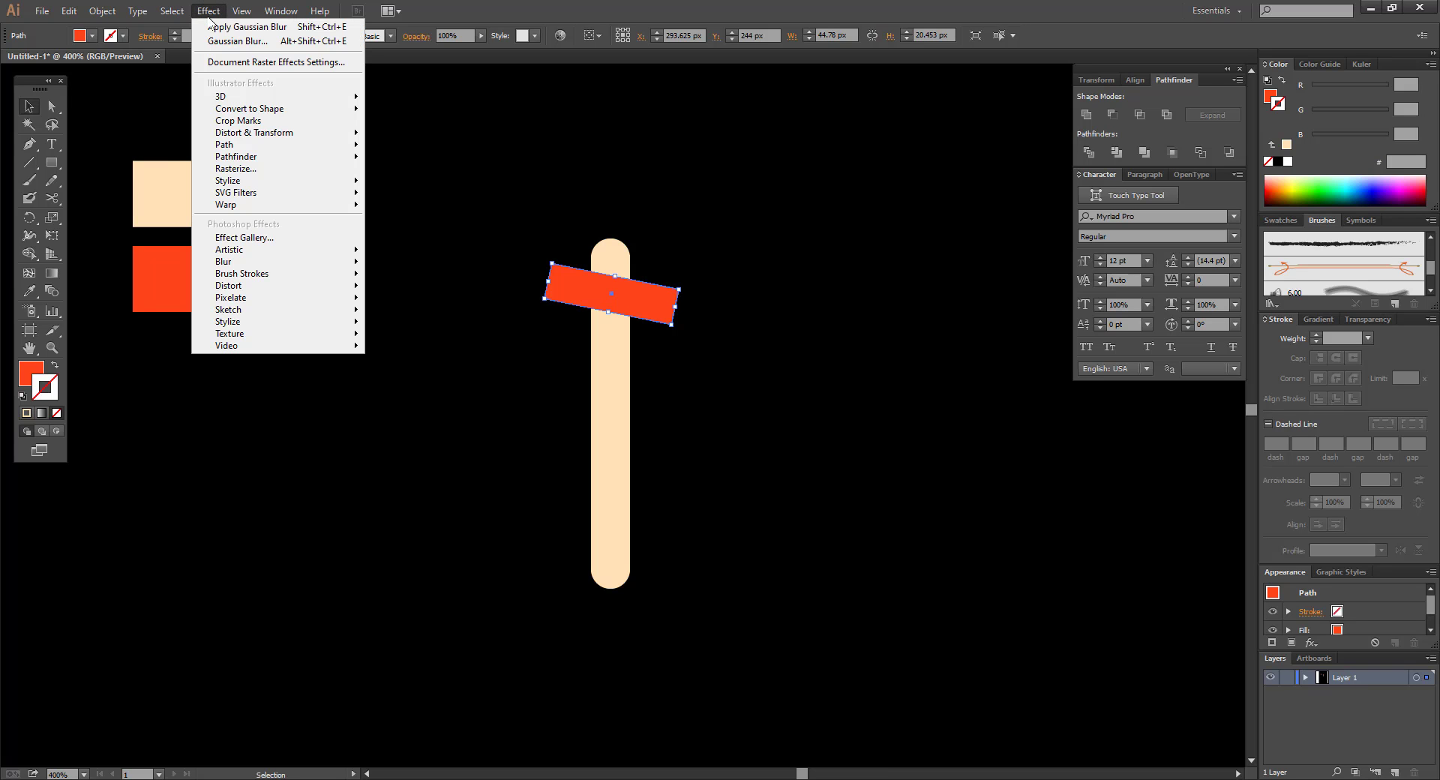
mouse_move(255, 132)
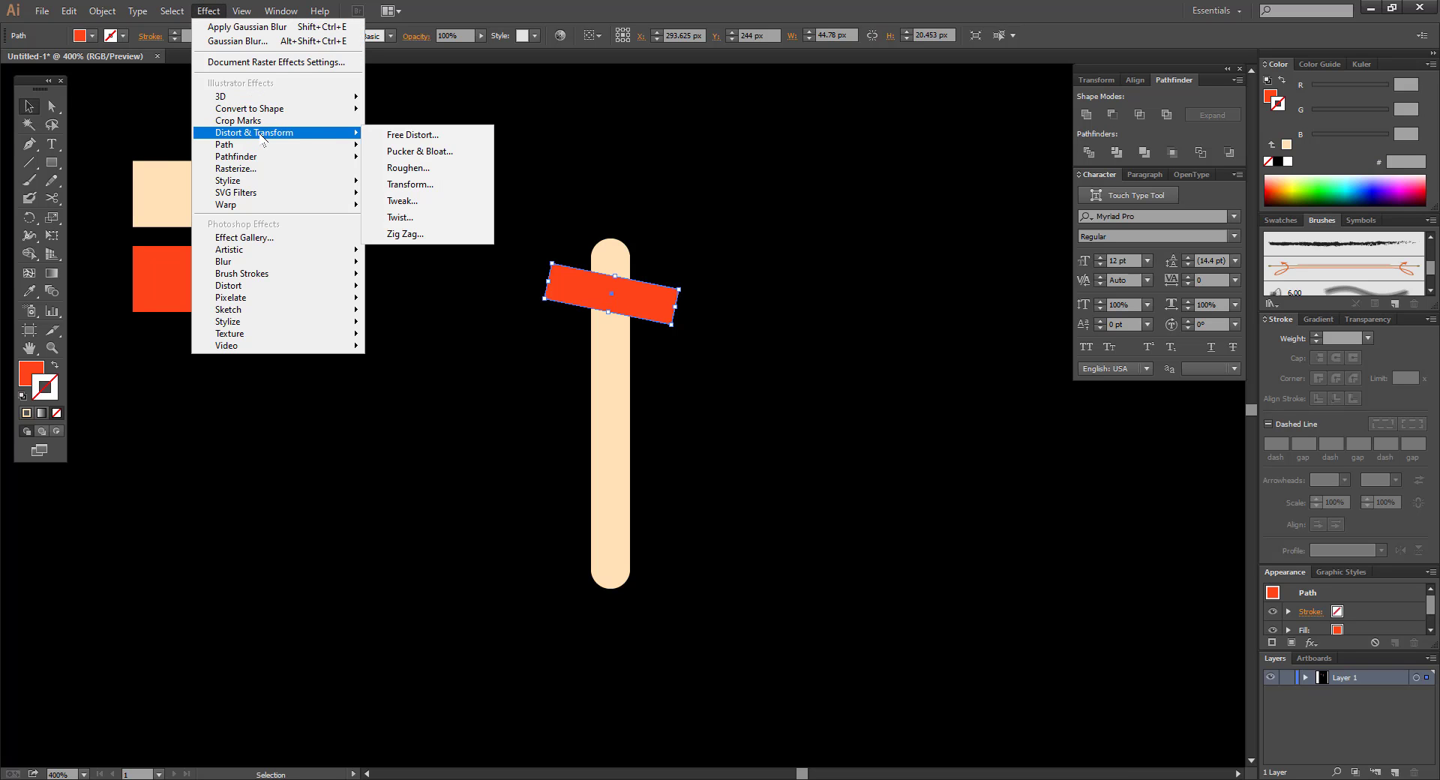
click(422, 185)
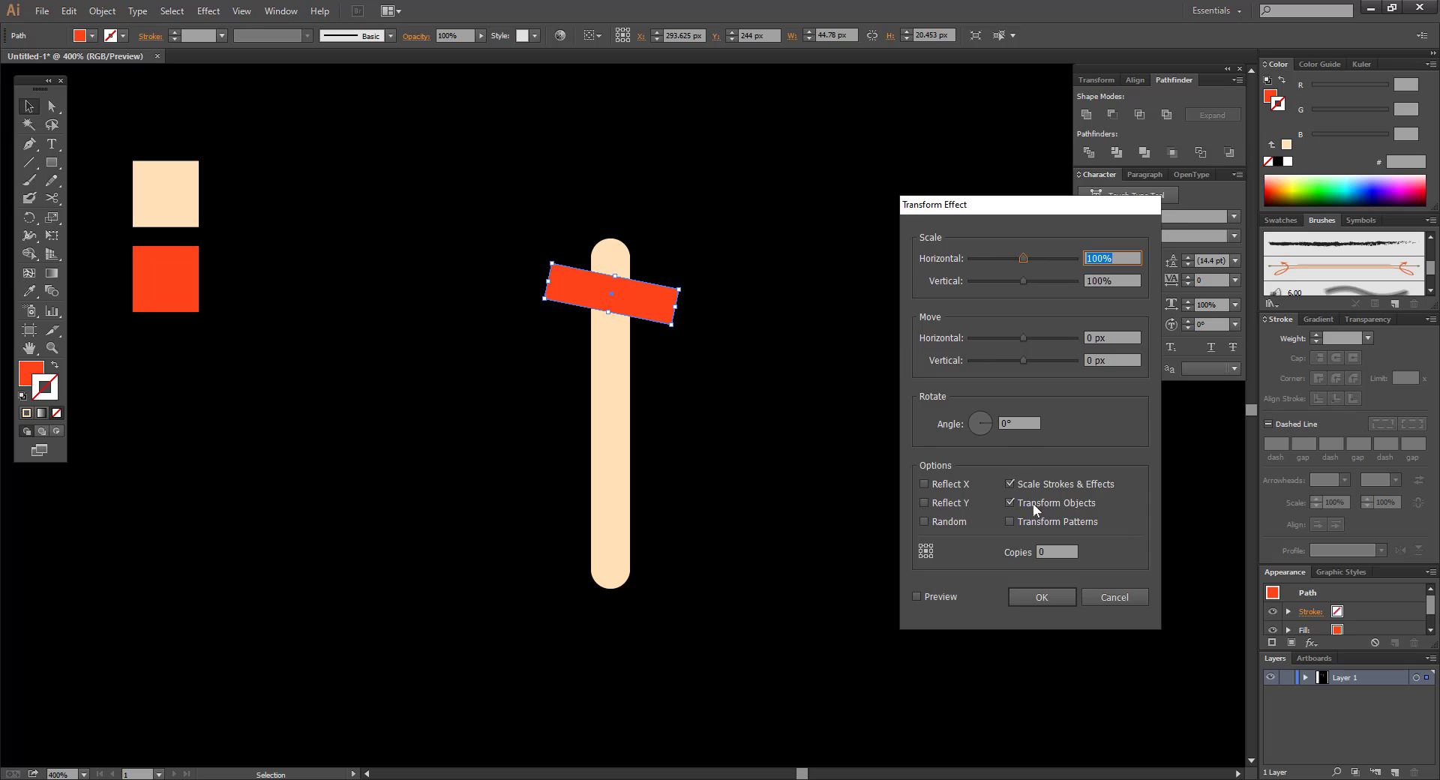
click(1061, 552)
text(3)
click(945, 596)
click(1115, 361)
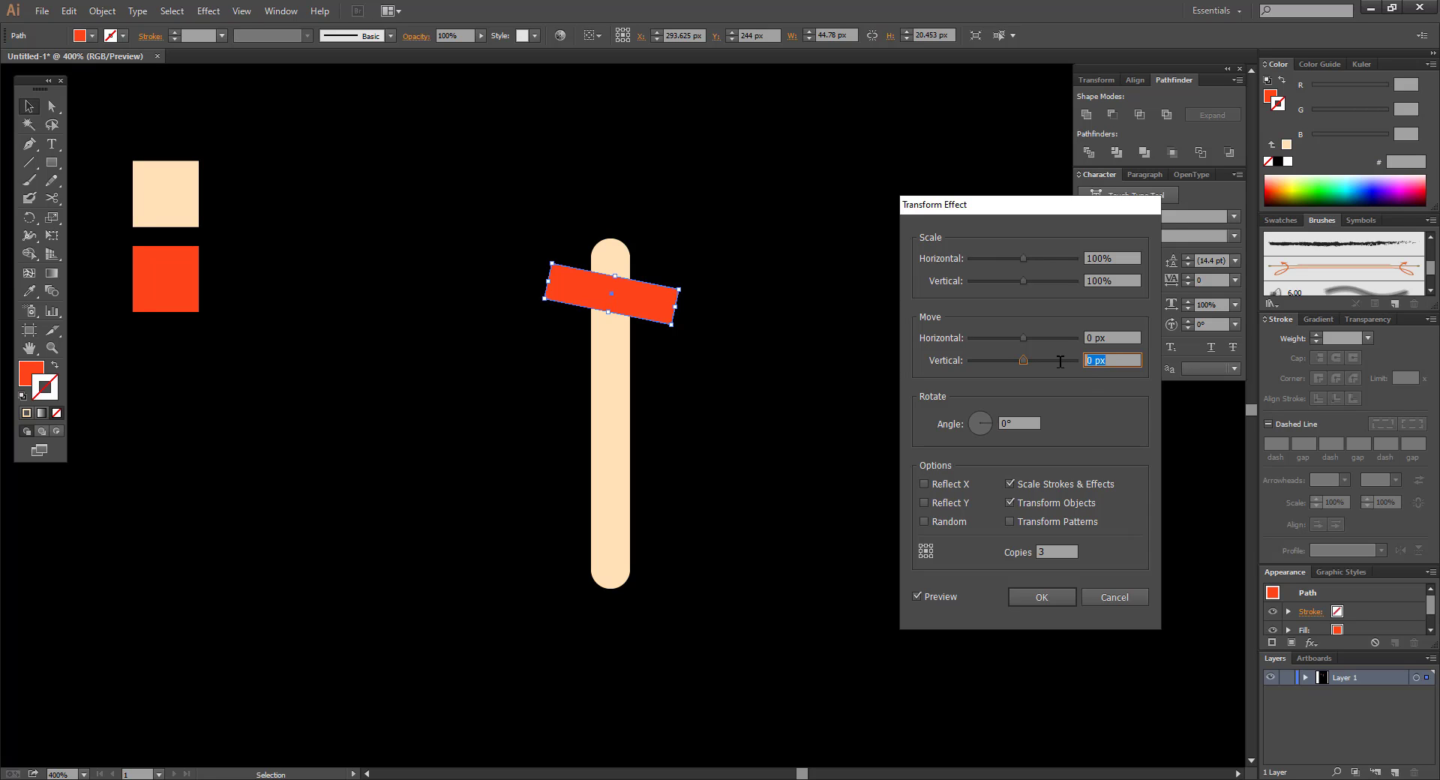
key(Up)
key(Up)
key(Up)
key(Up)
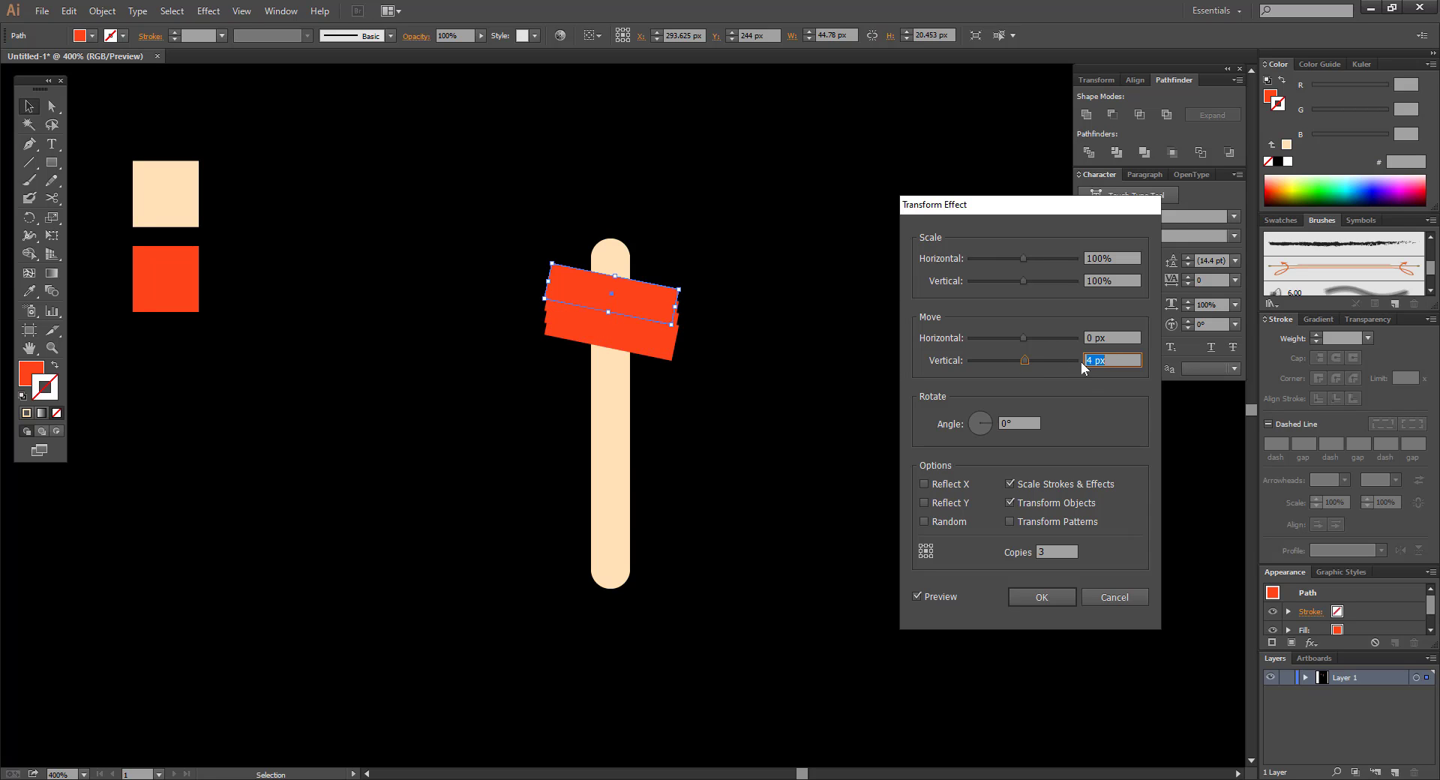
key(Up)
key(Up)
key(Up)
key(Up)
key(Up)
key(Up)
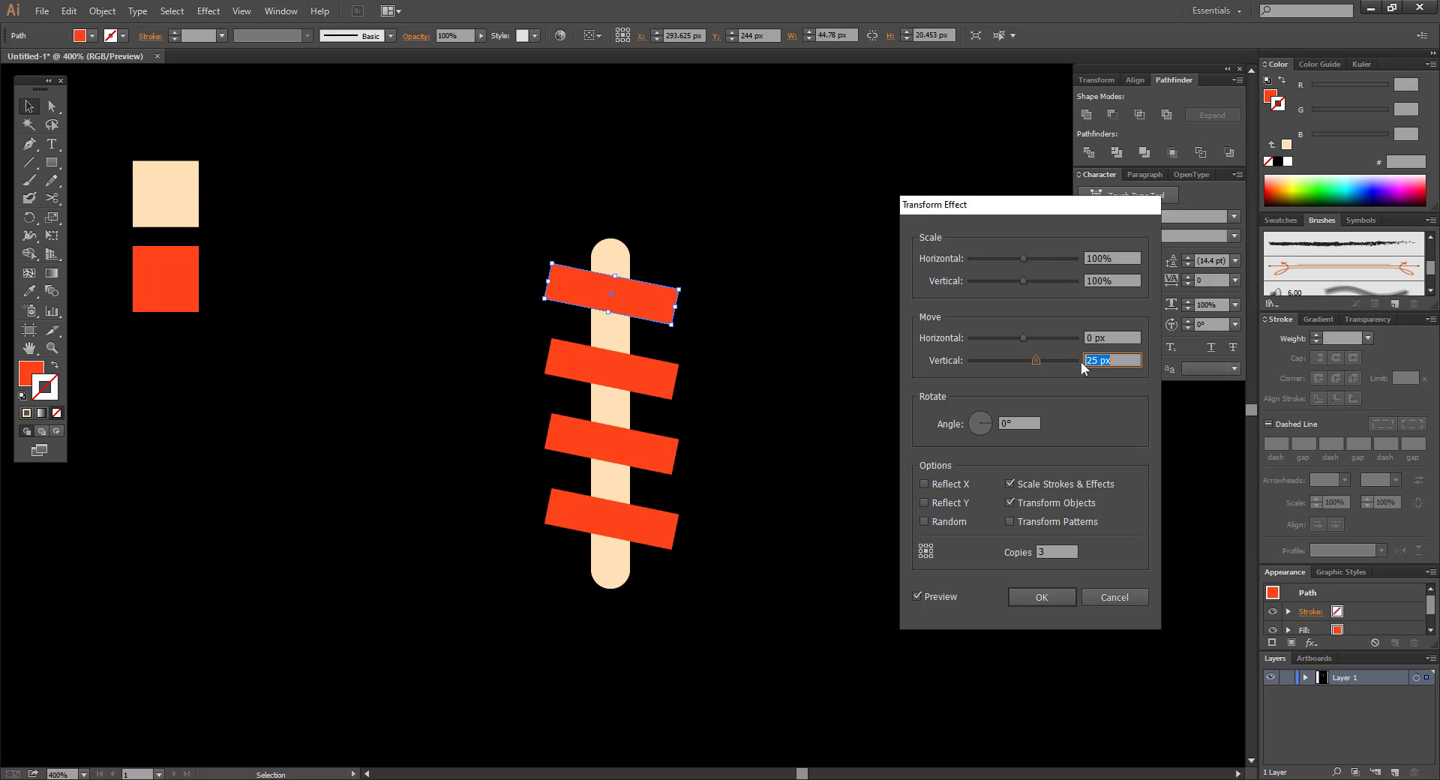
click(1043, 598)
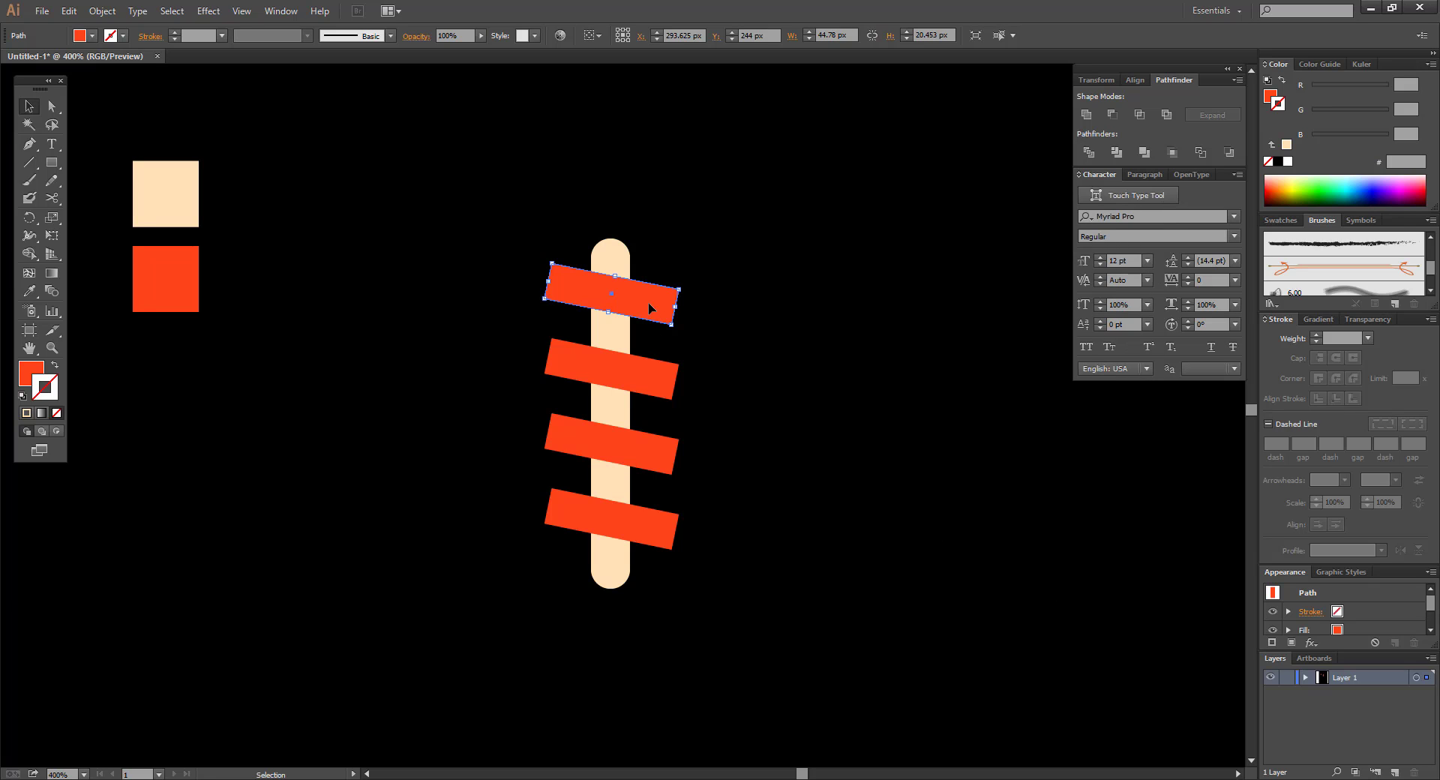
- Expand the repeated red bars' appearance into real shapes
click(619, 254)
right_click(620, 254)
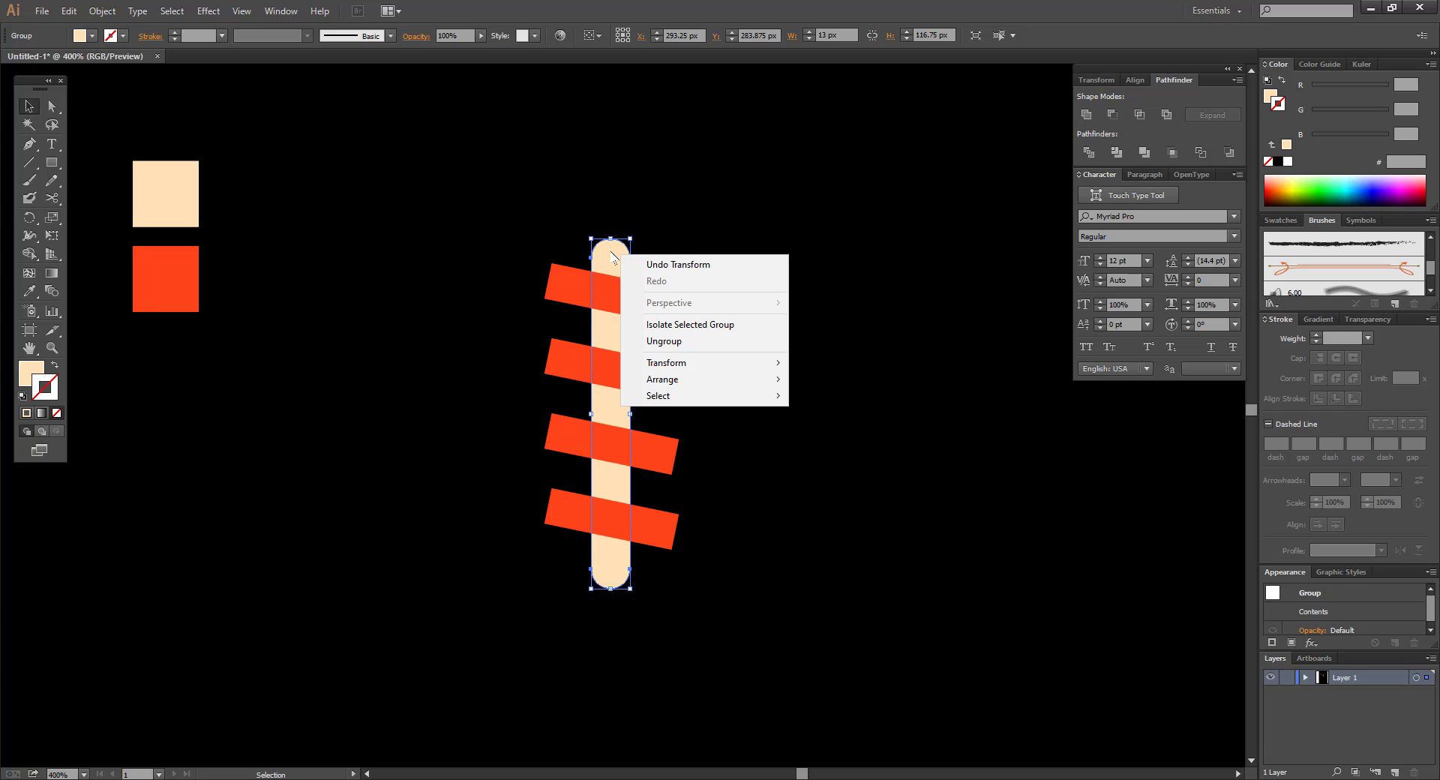
click(562, 275)
click(102, 10)
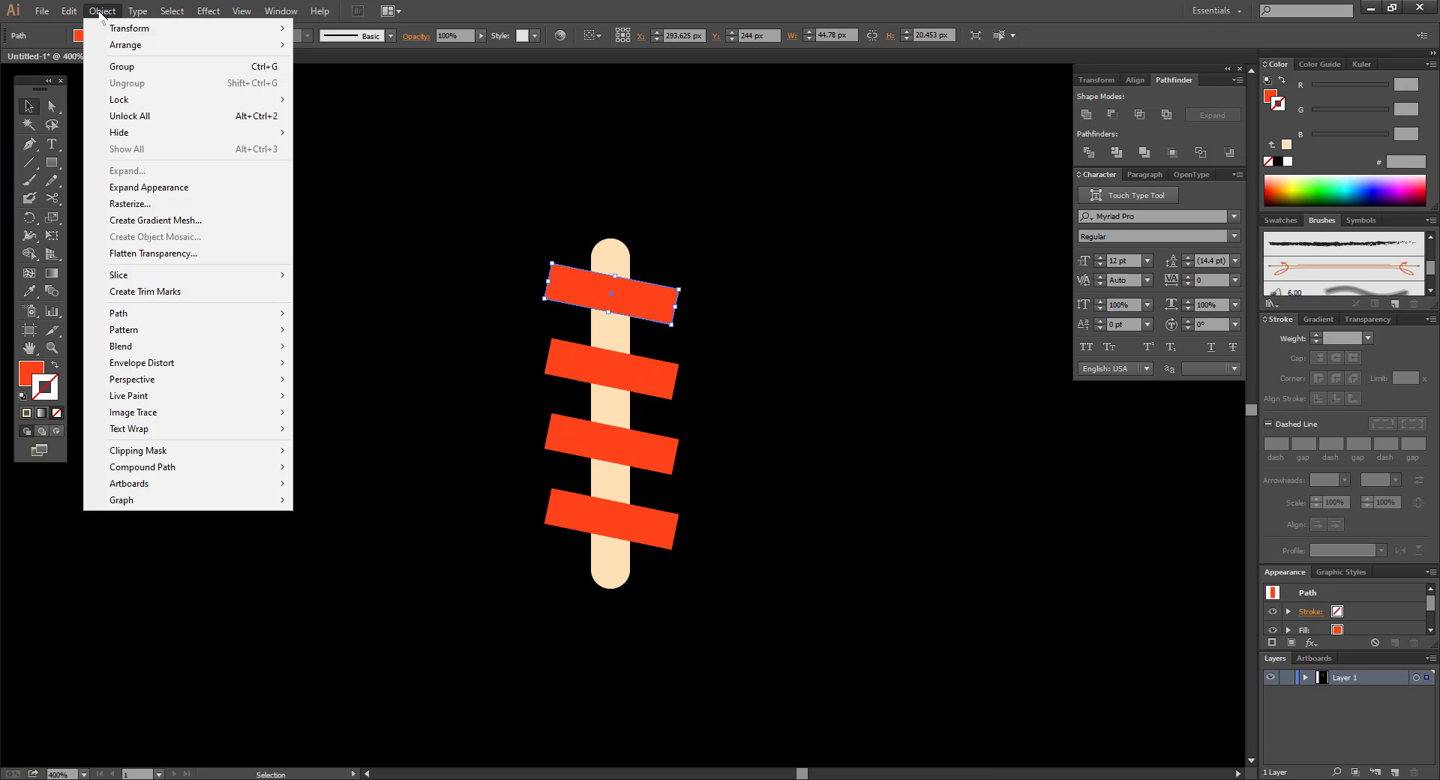
click(180, 187)
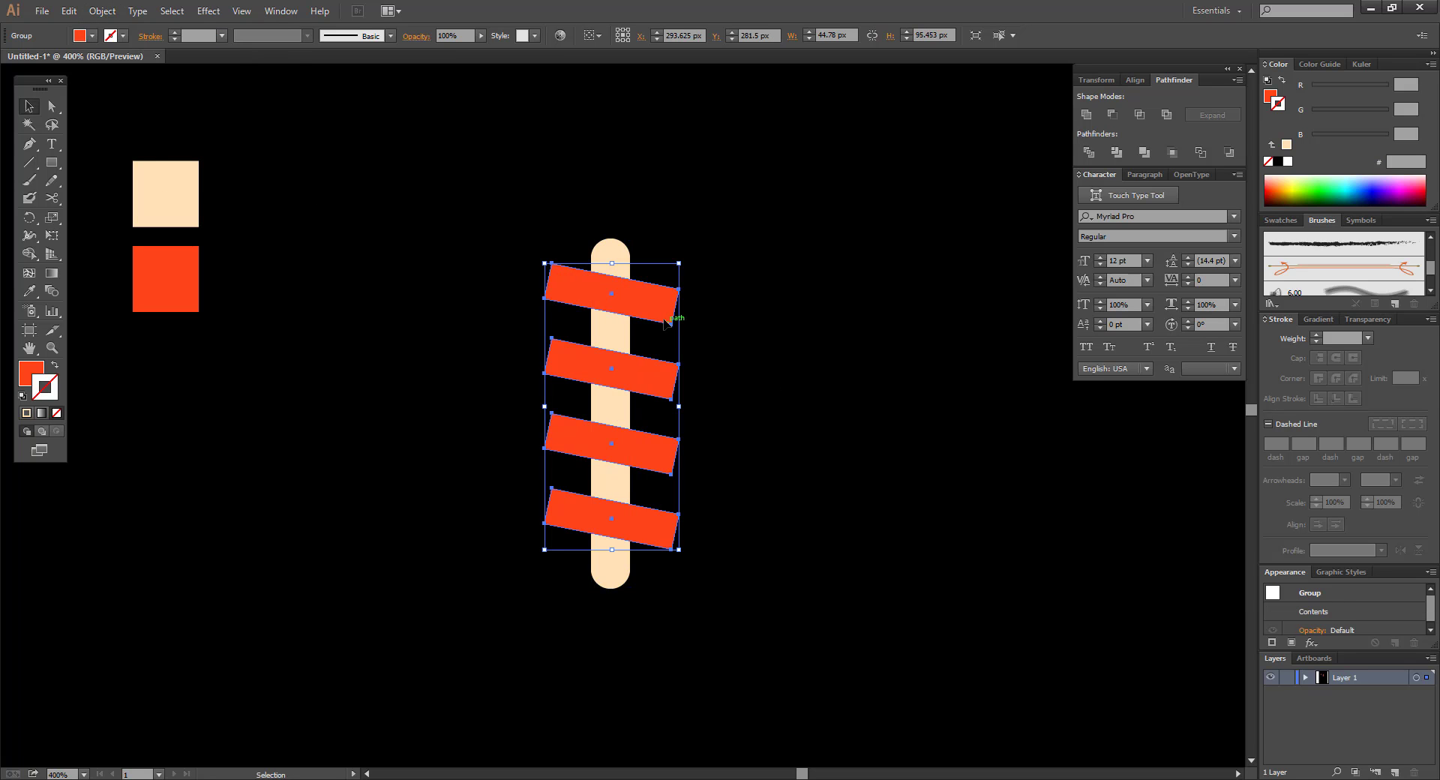
- Paste a copy of the cream stick in front of the bars and Crop the stripes to it
click(611, 246)
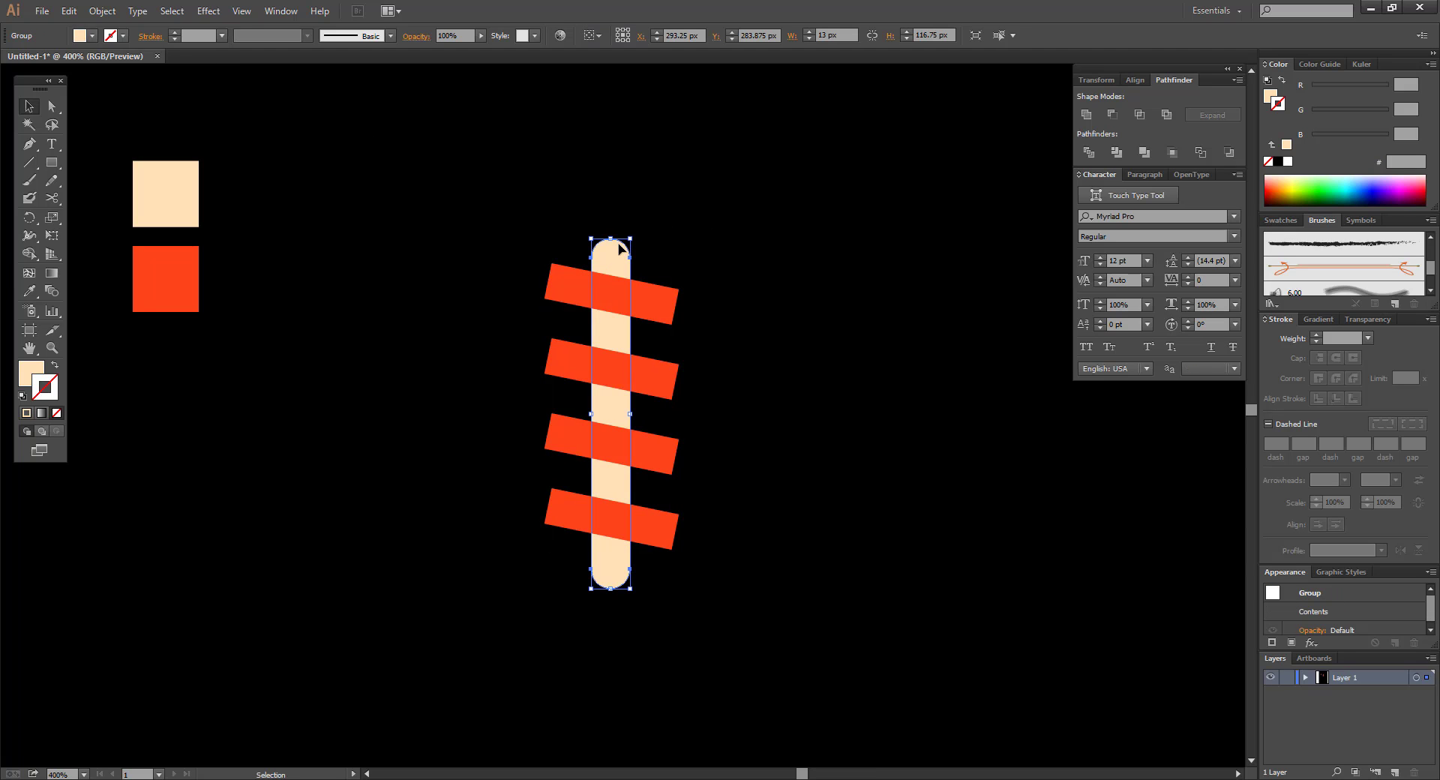
right_click(619, 244)
click(69, 10)
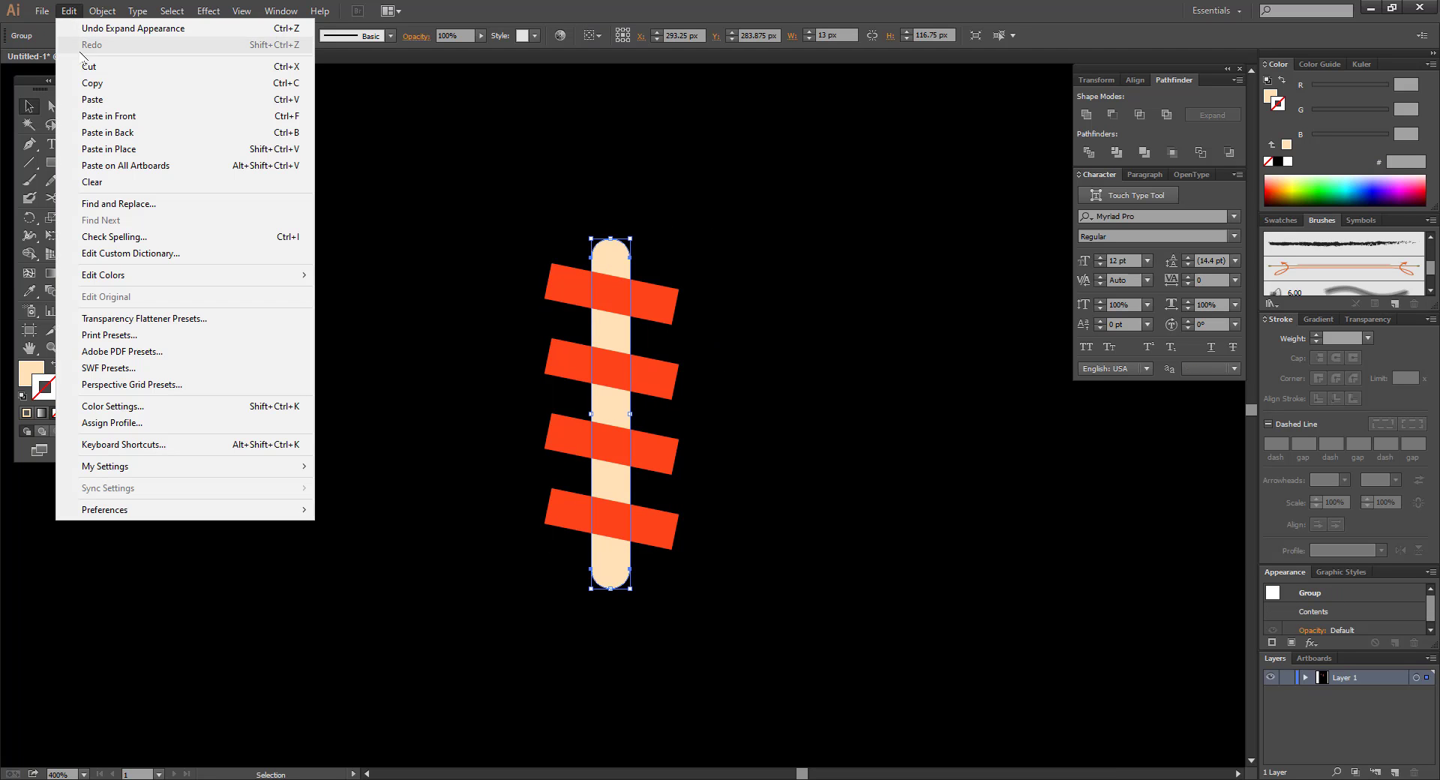
click(94, 81)
click(68, 12)
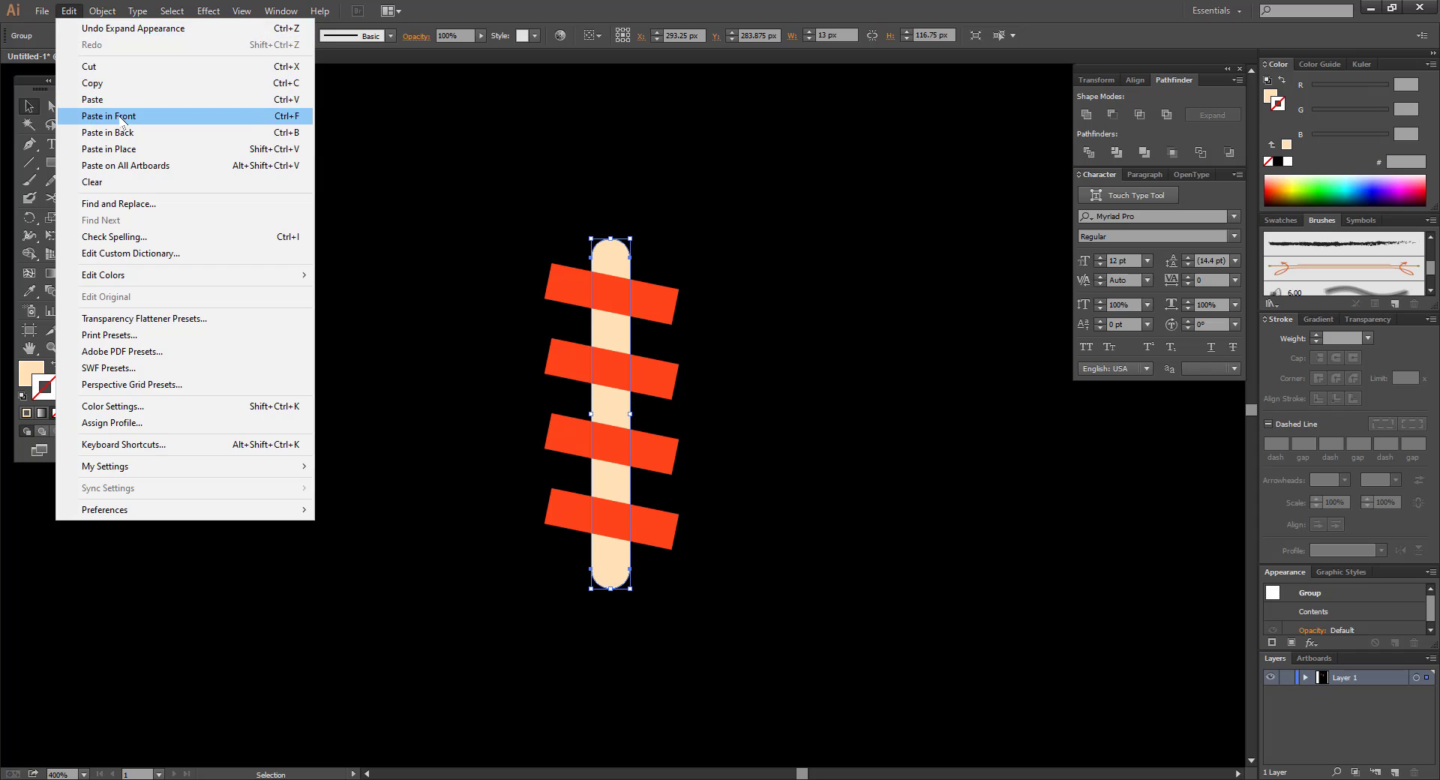
click(97, 112)
right_click(609, 262)
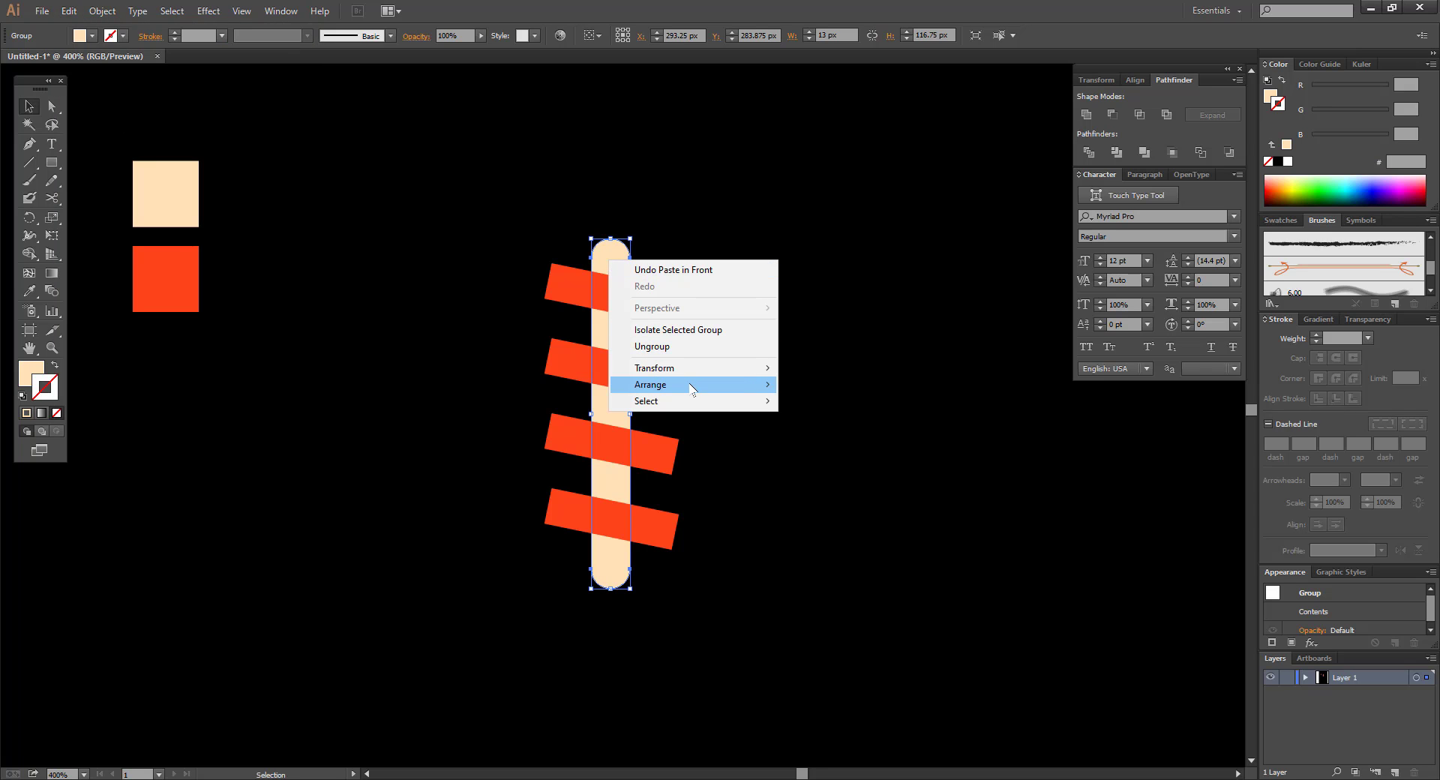
click(840, 389)
drag(524, 218, 802, 598)
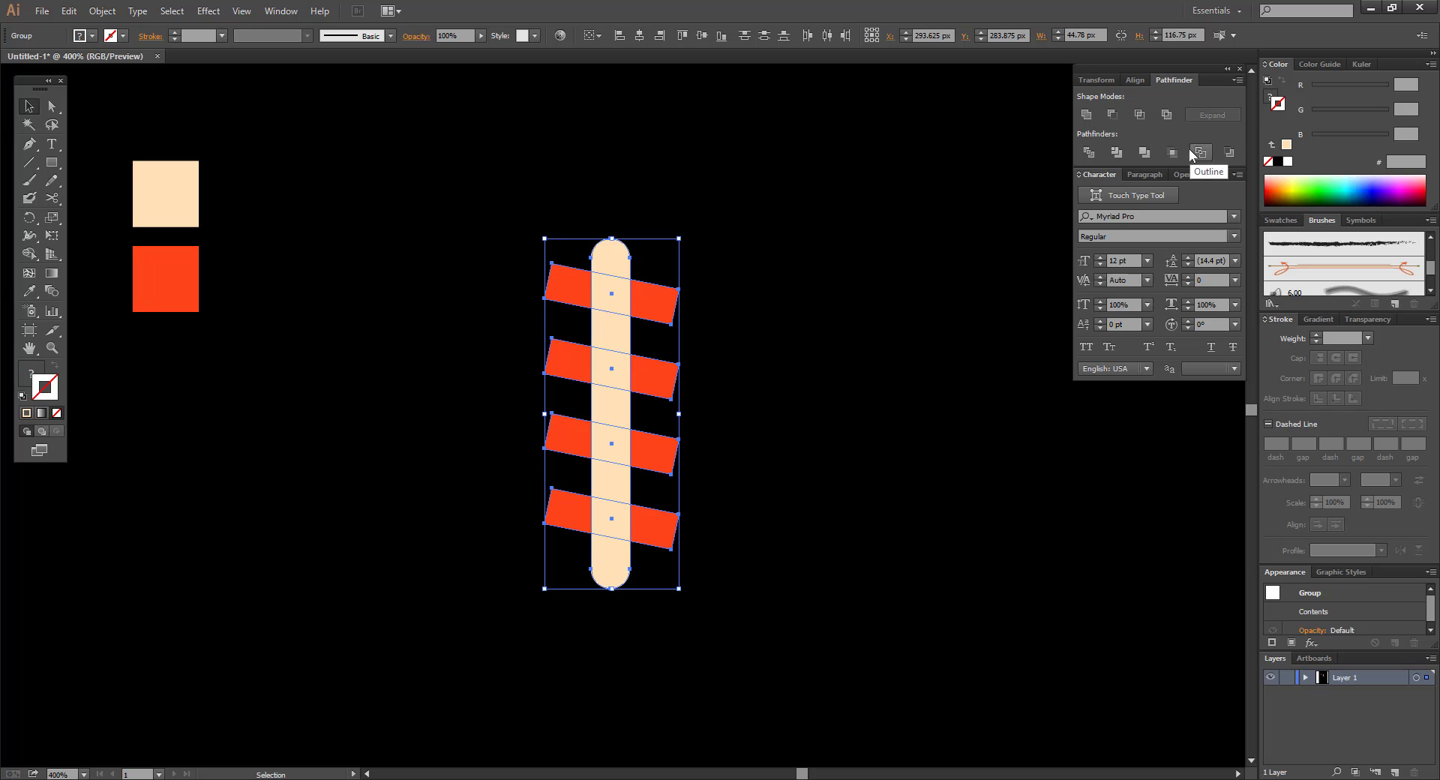
click(1173, 152)
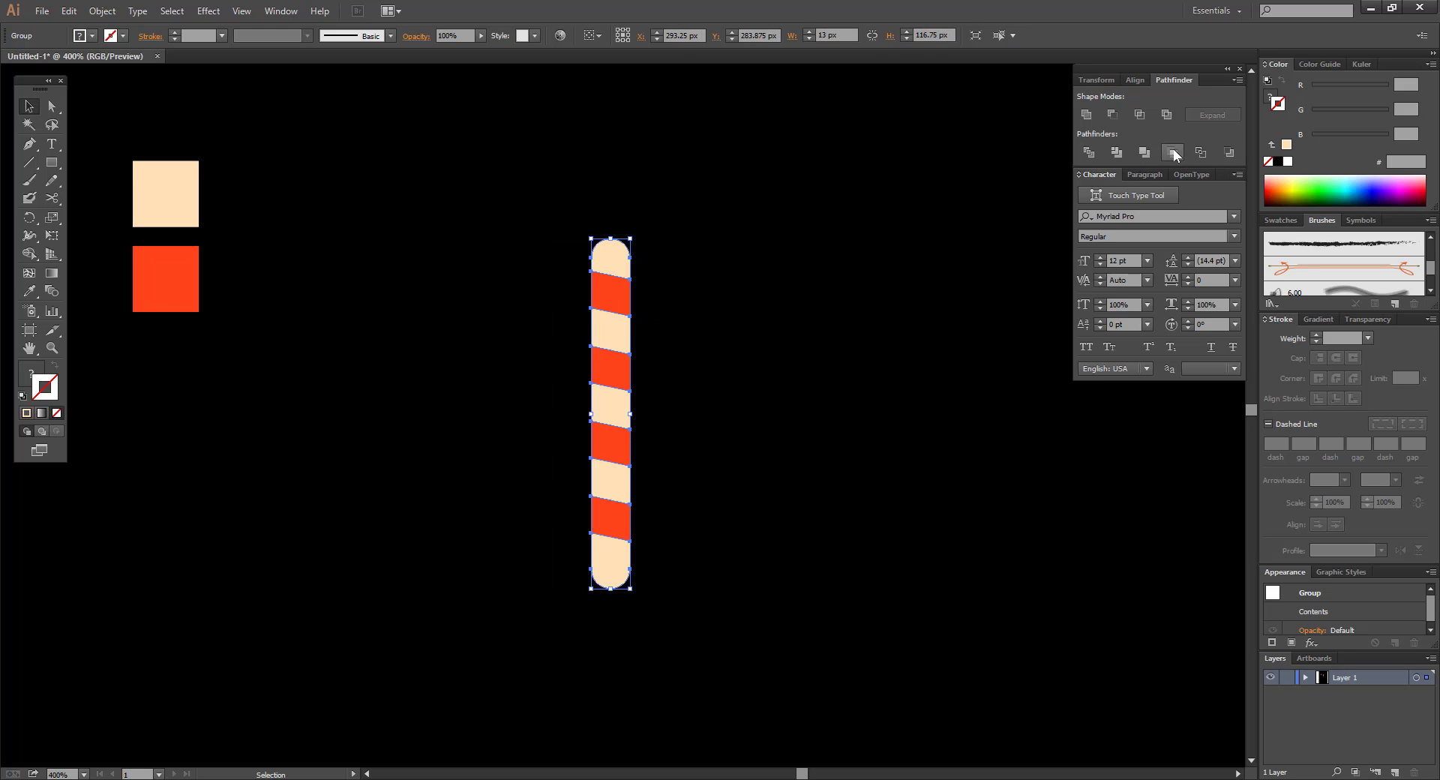
click(736, 332)
- Save the striped stick as a new bottom-to-top Art Brush and delete the original
drag(736, 331, 546, 439)
drag(629, 364, 1305, 277)
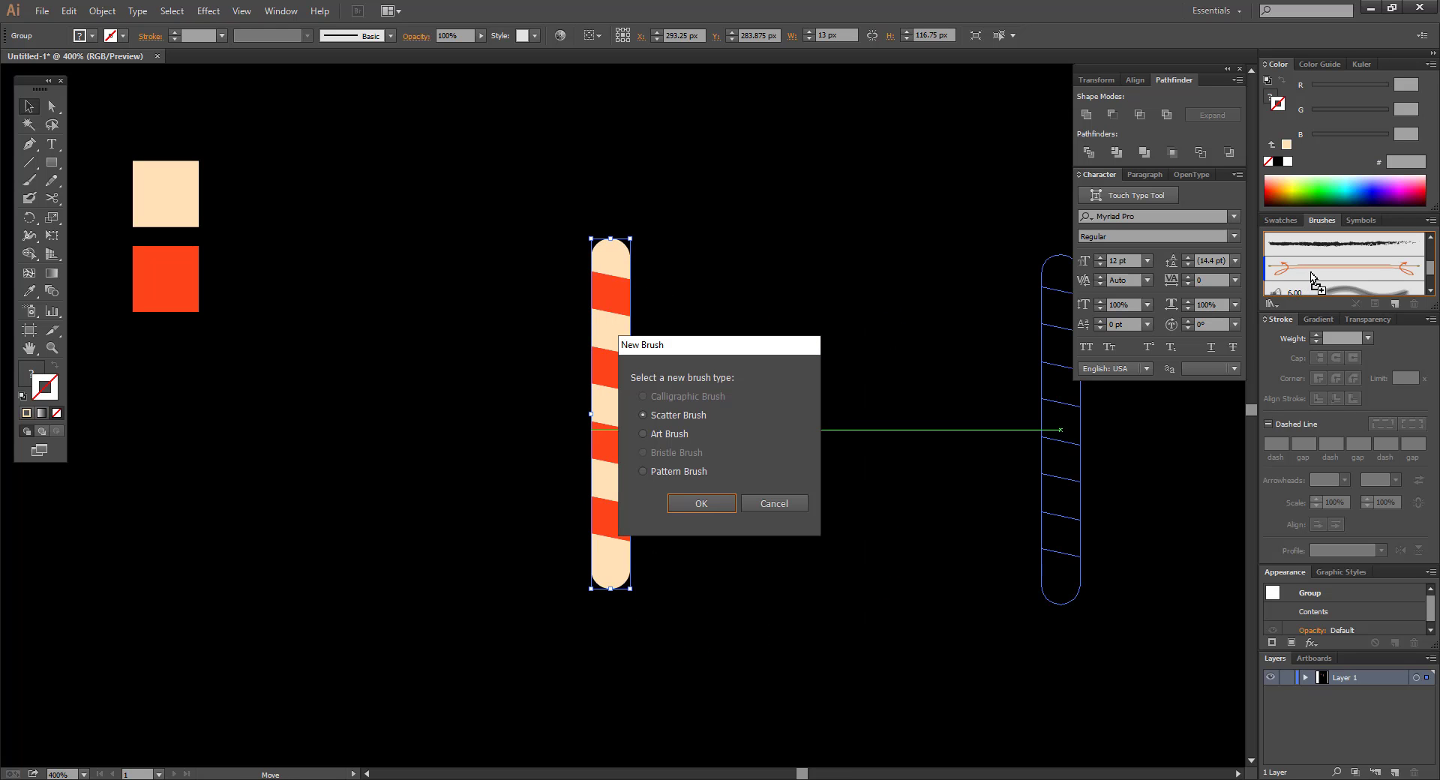
click(672, 434)
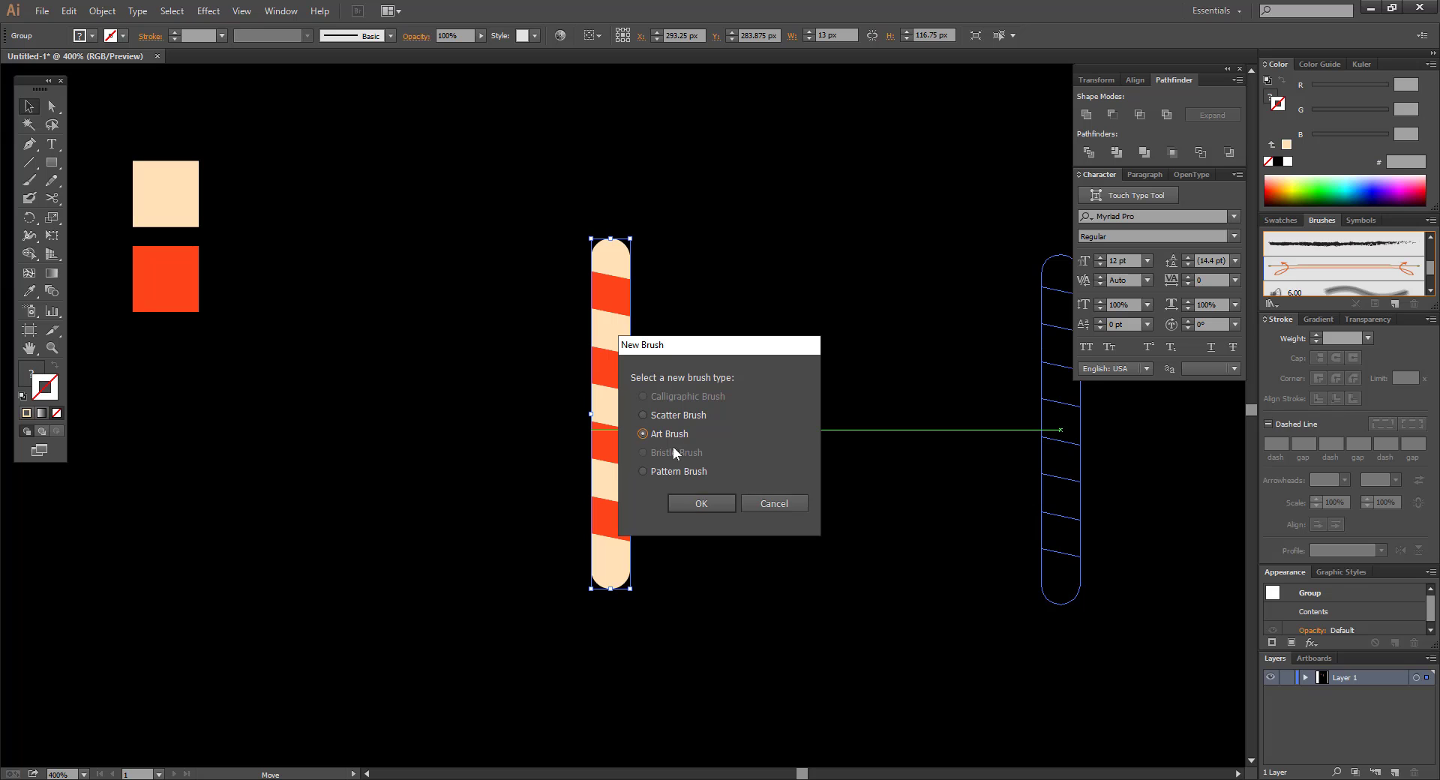
click(688, 504)
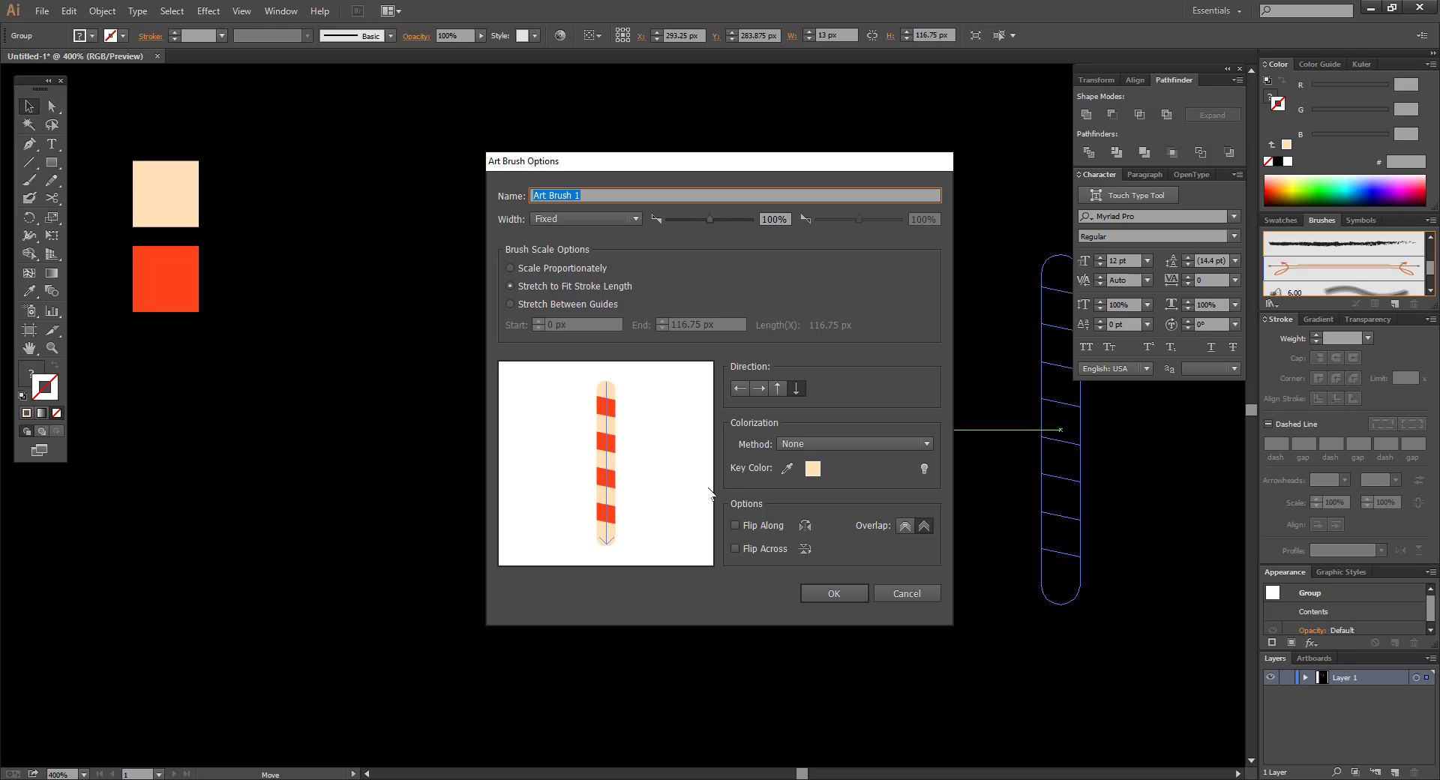
click(777, 389)
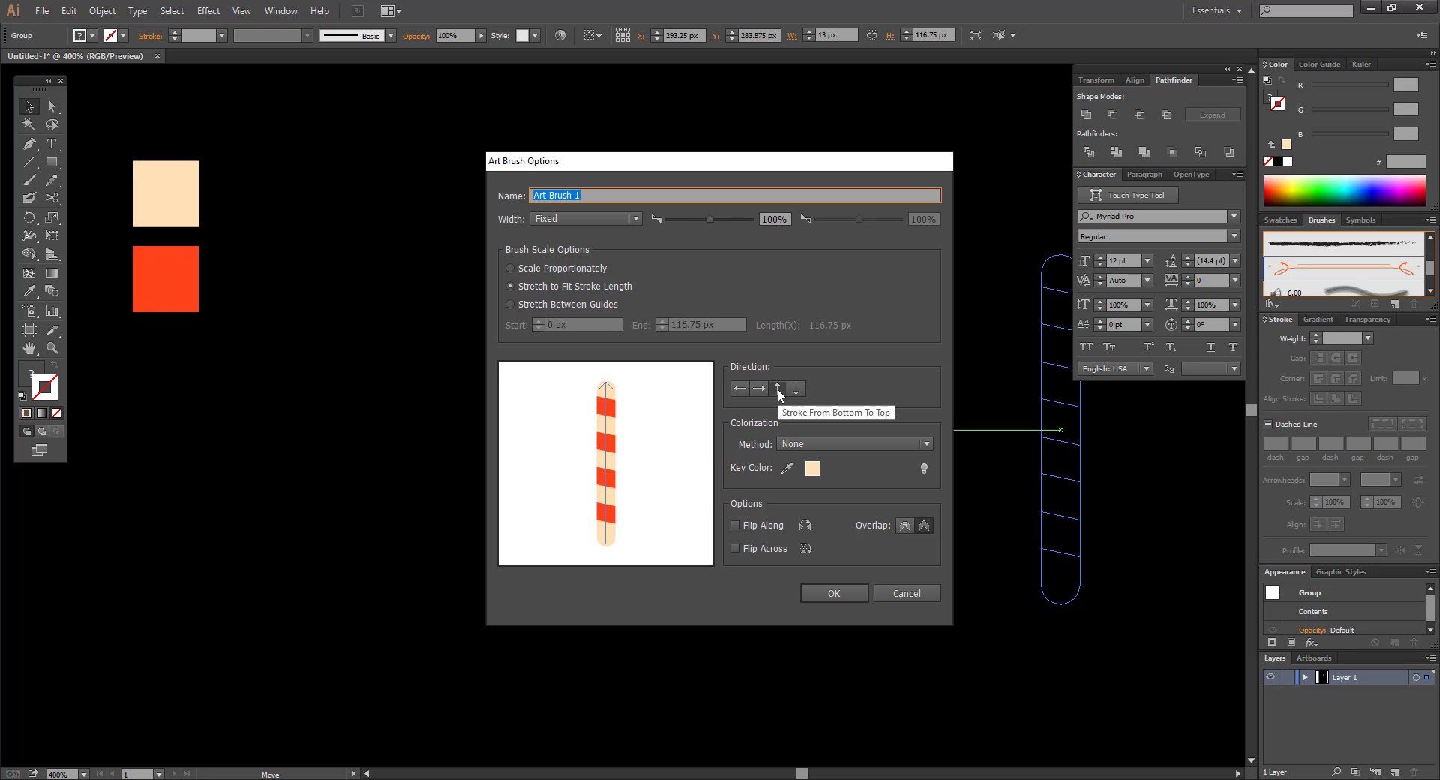
click(820, 586)
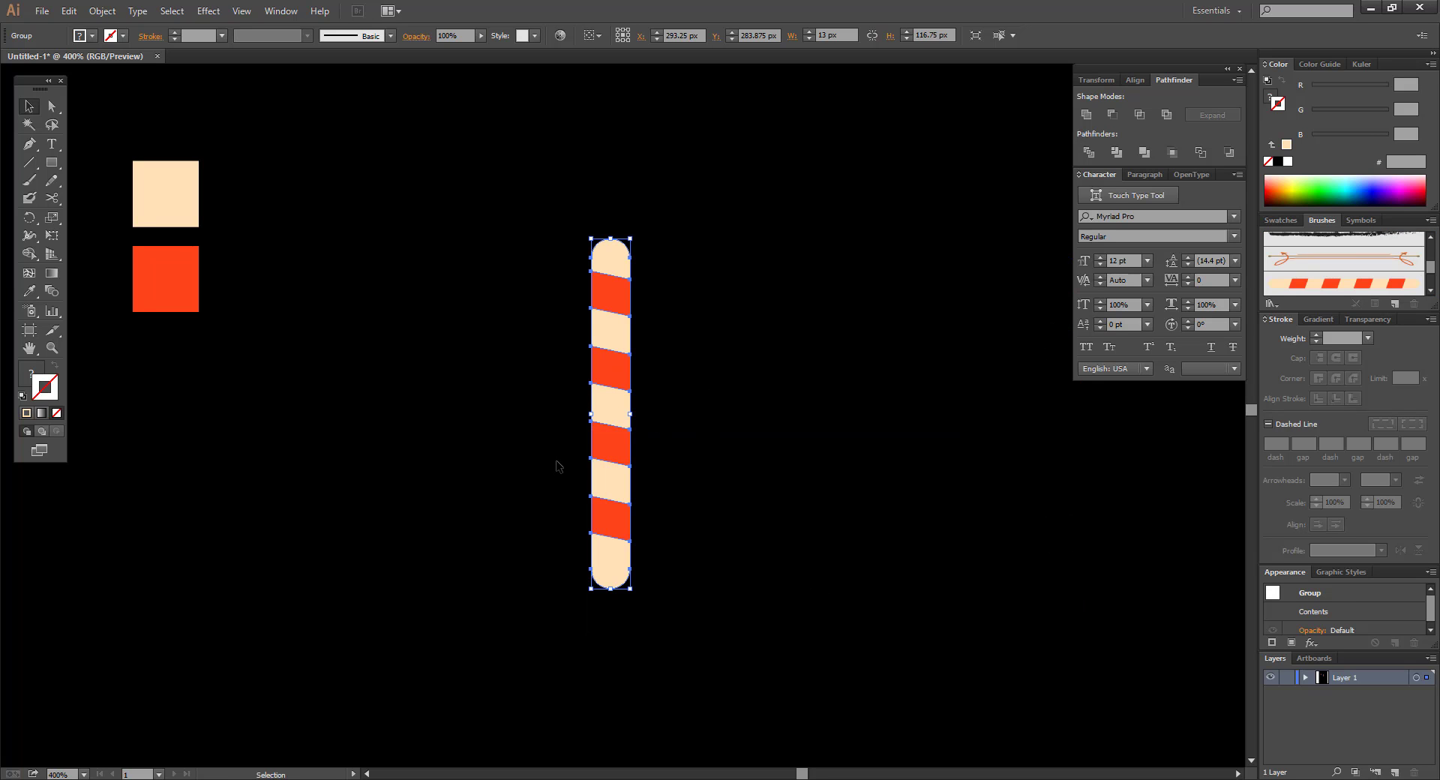
key(Delete)
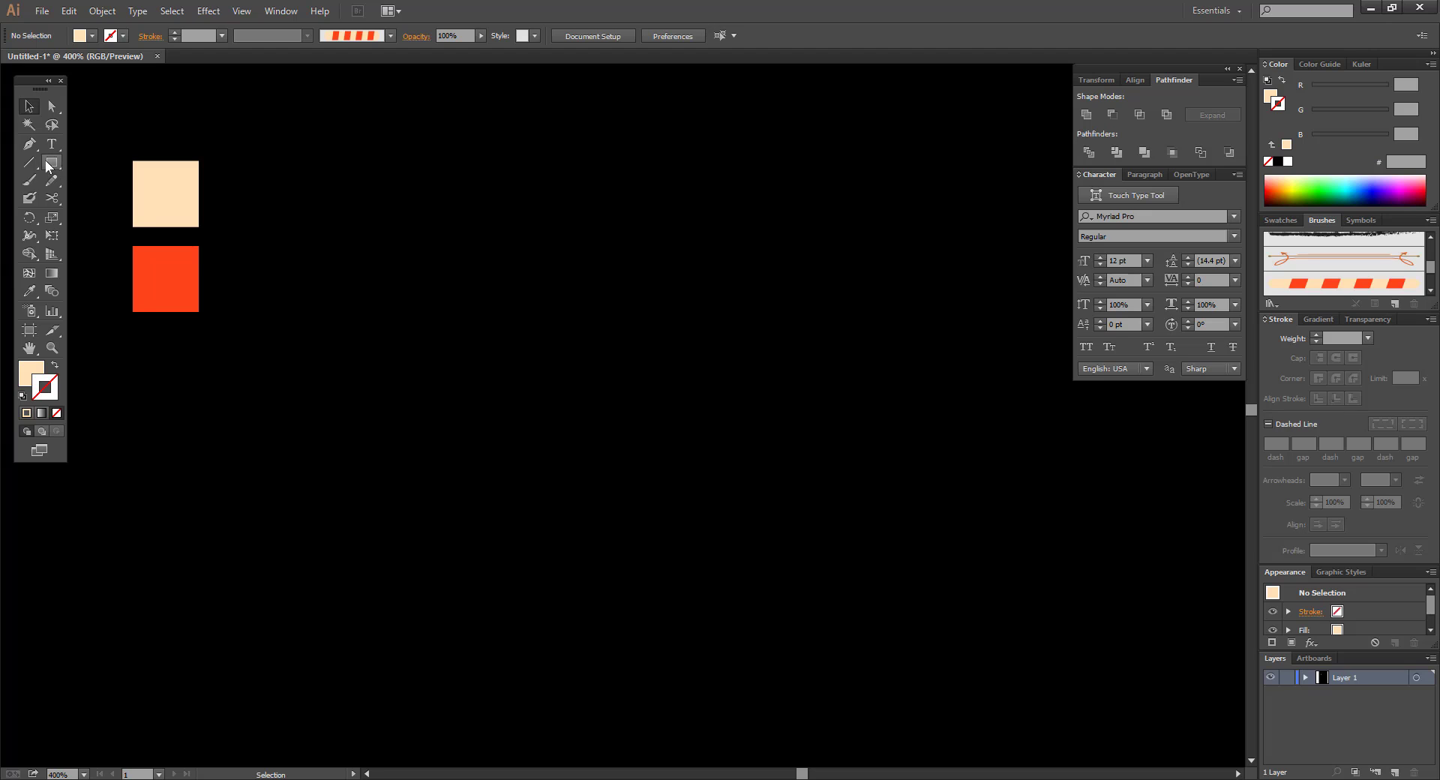
- Draw a 54.75 × 118 px cream-outlined rectangle and round its top corners into a semicircle
drag(46, 166, 137, 169)
drag(545, 242, 709, 596)
click(30, 107)
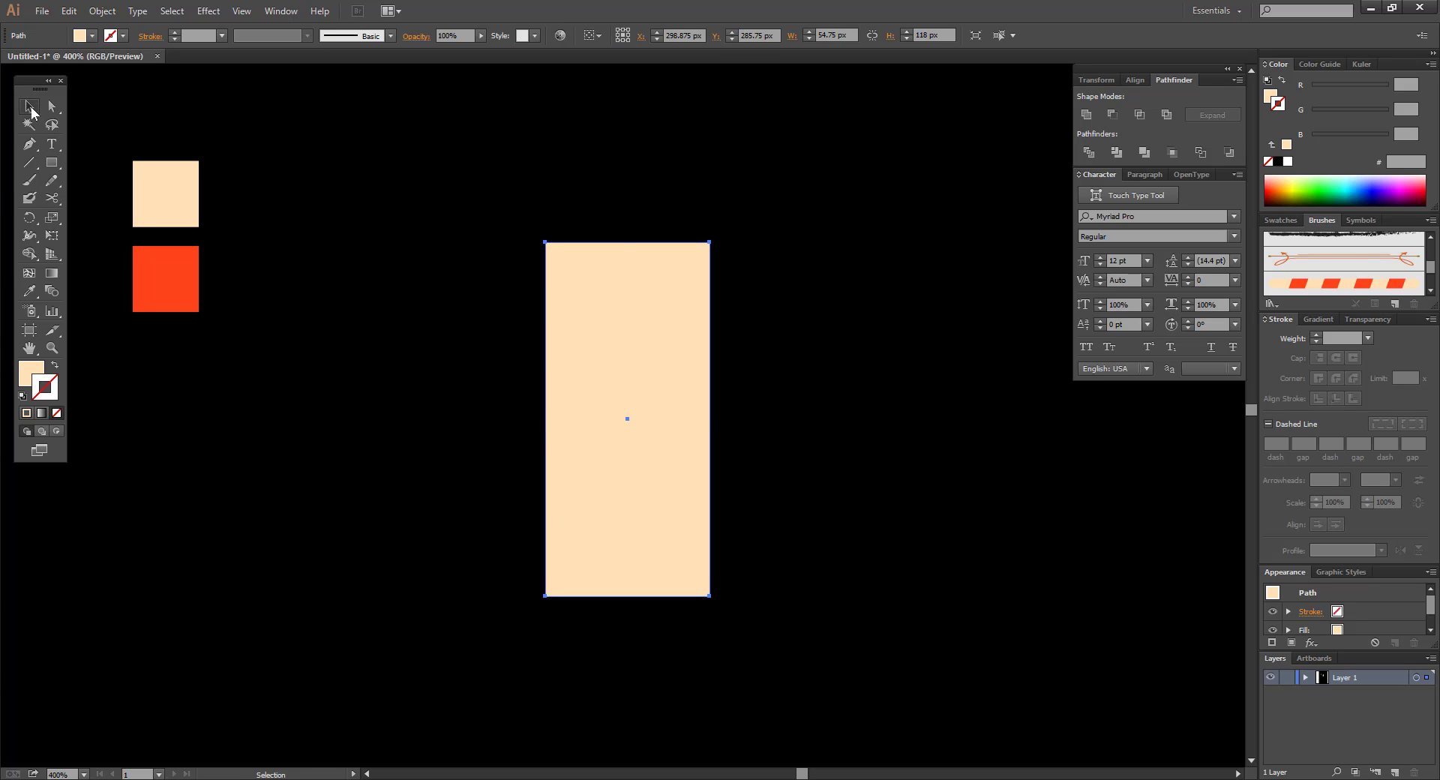
key(shift+x)
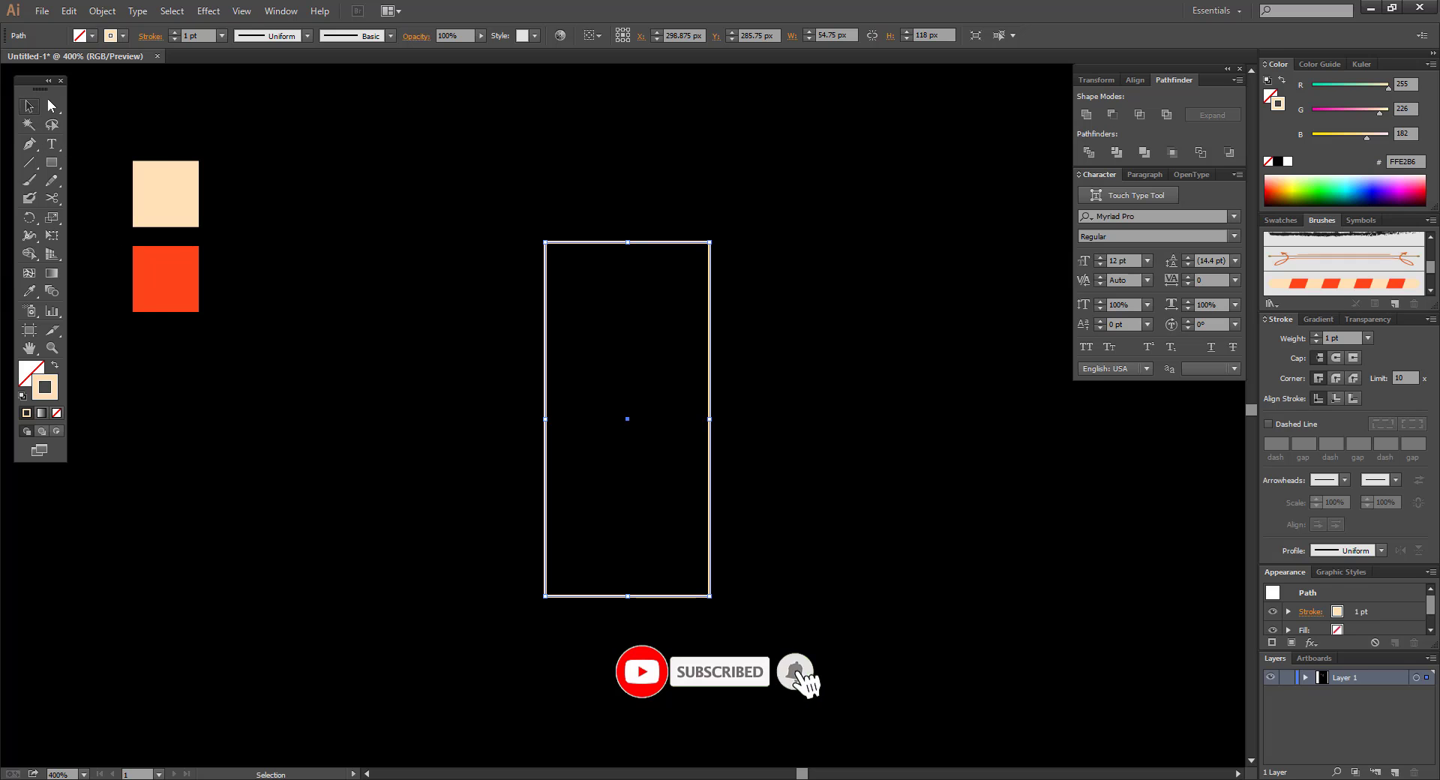
click(52, 106)
drag(527, 242, 750, 330)
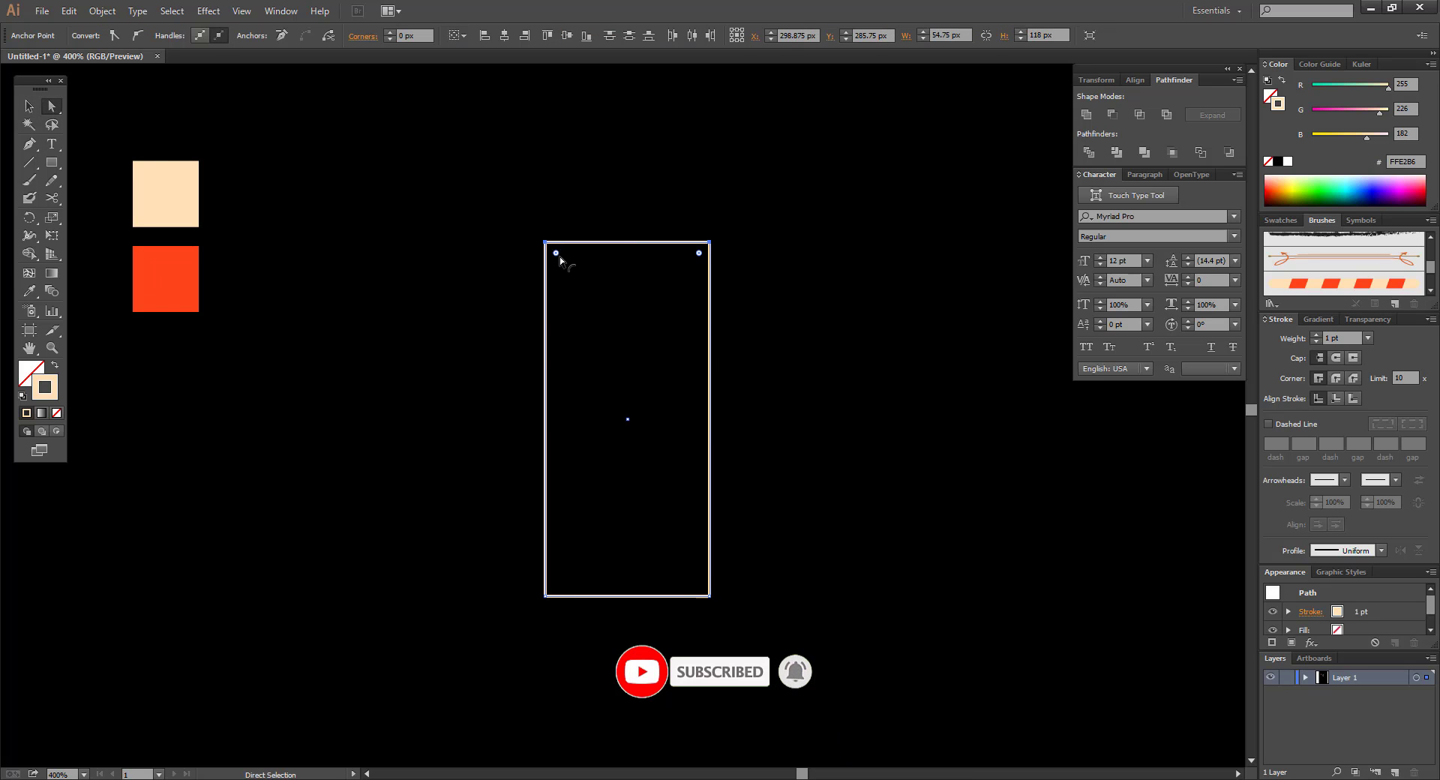
drag(560, 257, 654, 465)
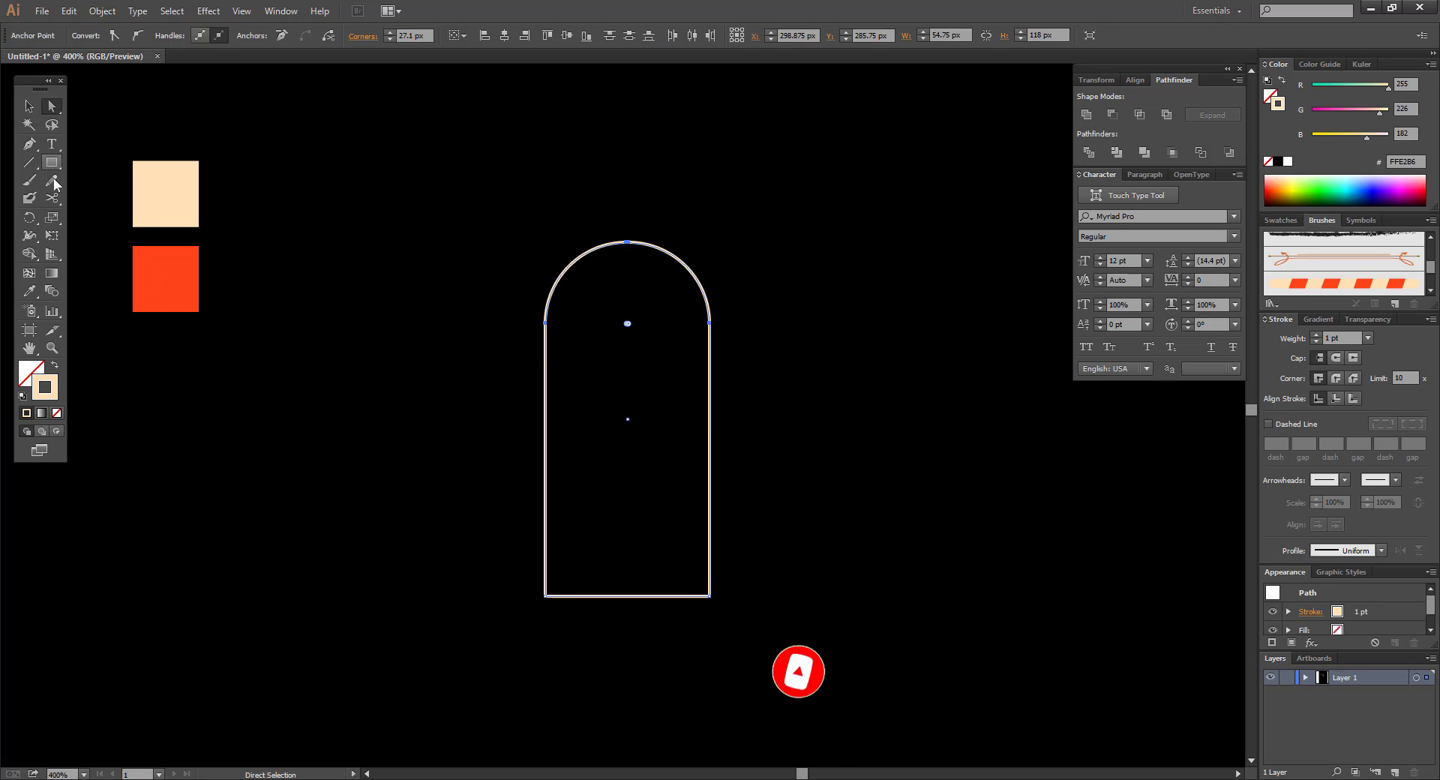
- Cut the arch's path on its right edge and at the bottom-left corner
drag(52, 198, 90, 216)
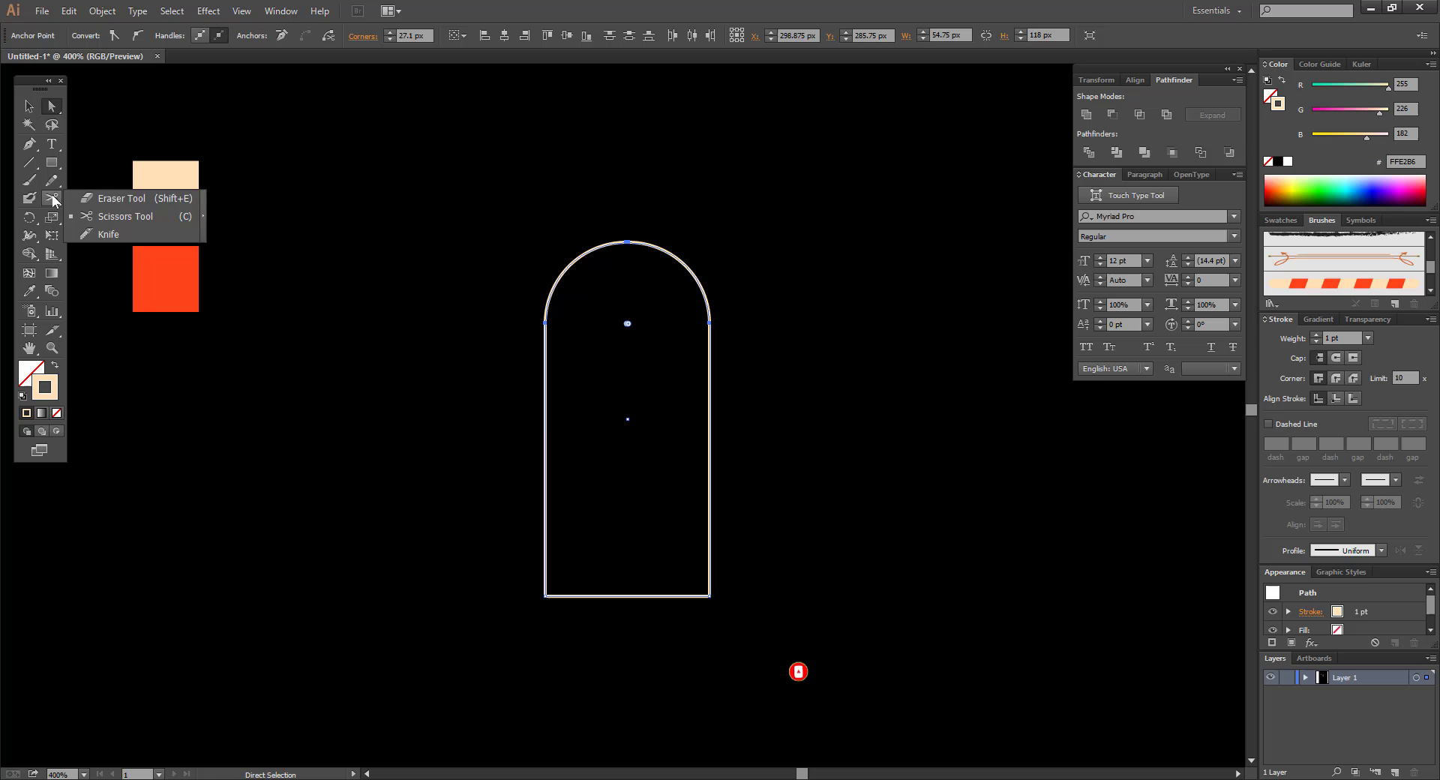
click(709, 358)
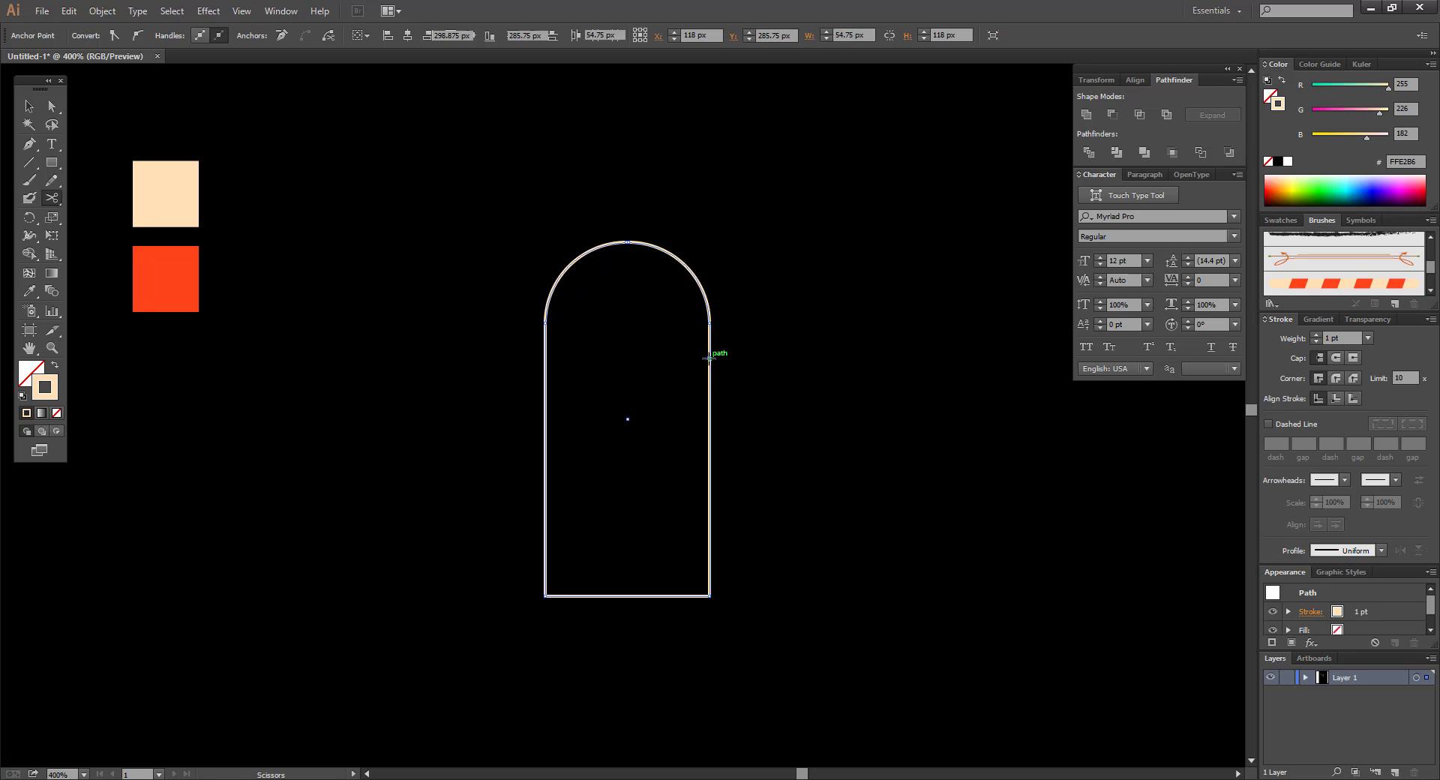
click(546, 596)
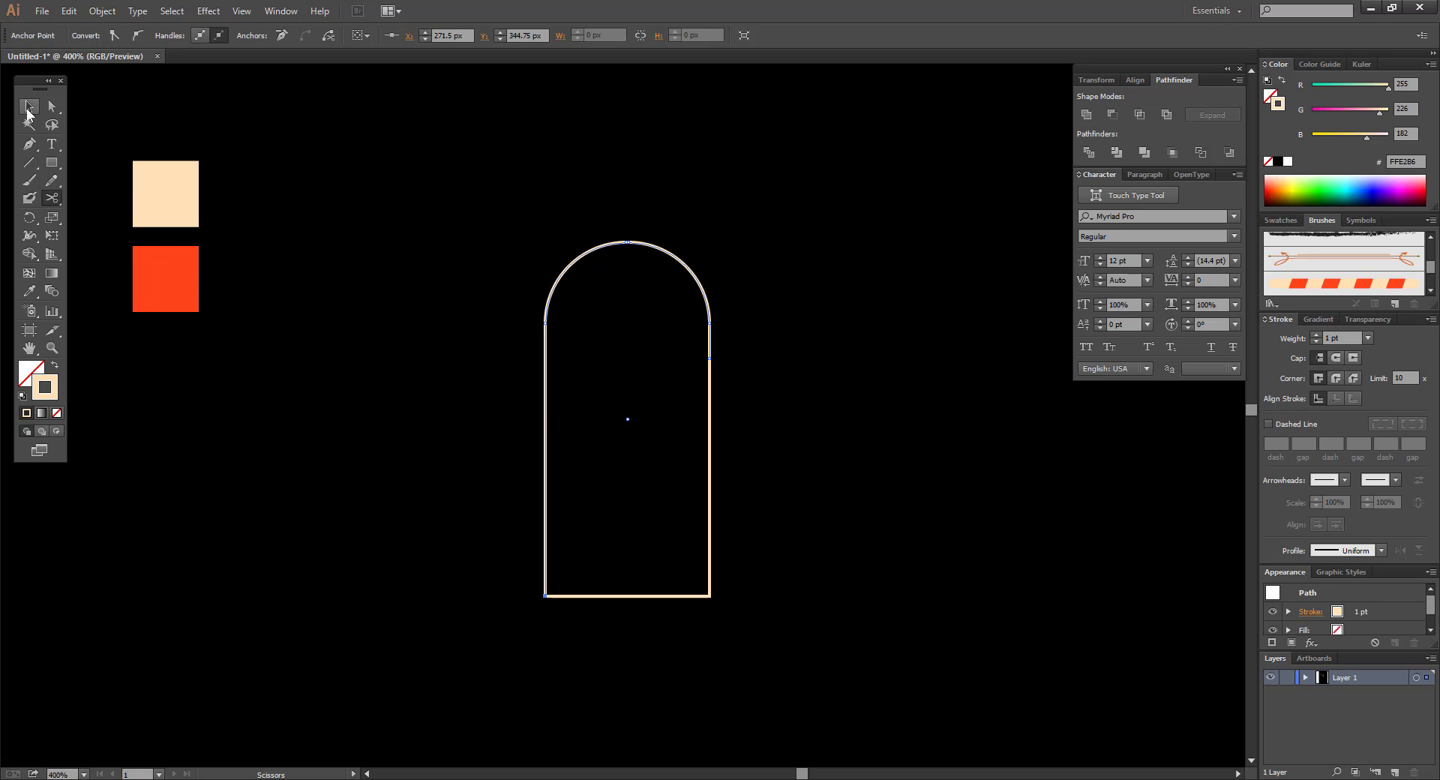
- Delete the lower cut piece and apply Art Brush 1 to the remaining hook
click(28, 107)
drag(680, 521, 793, 652)
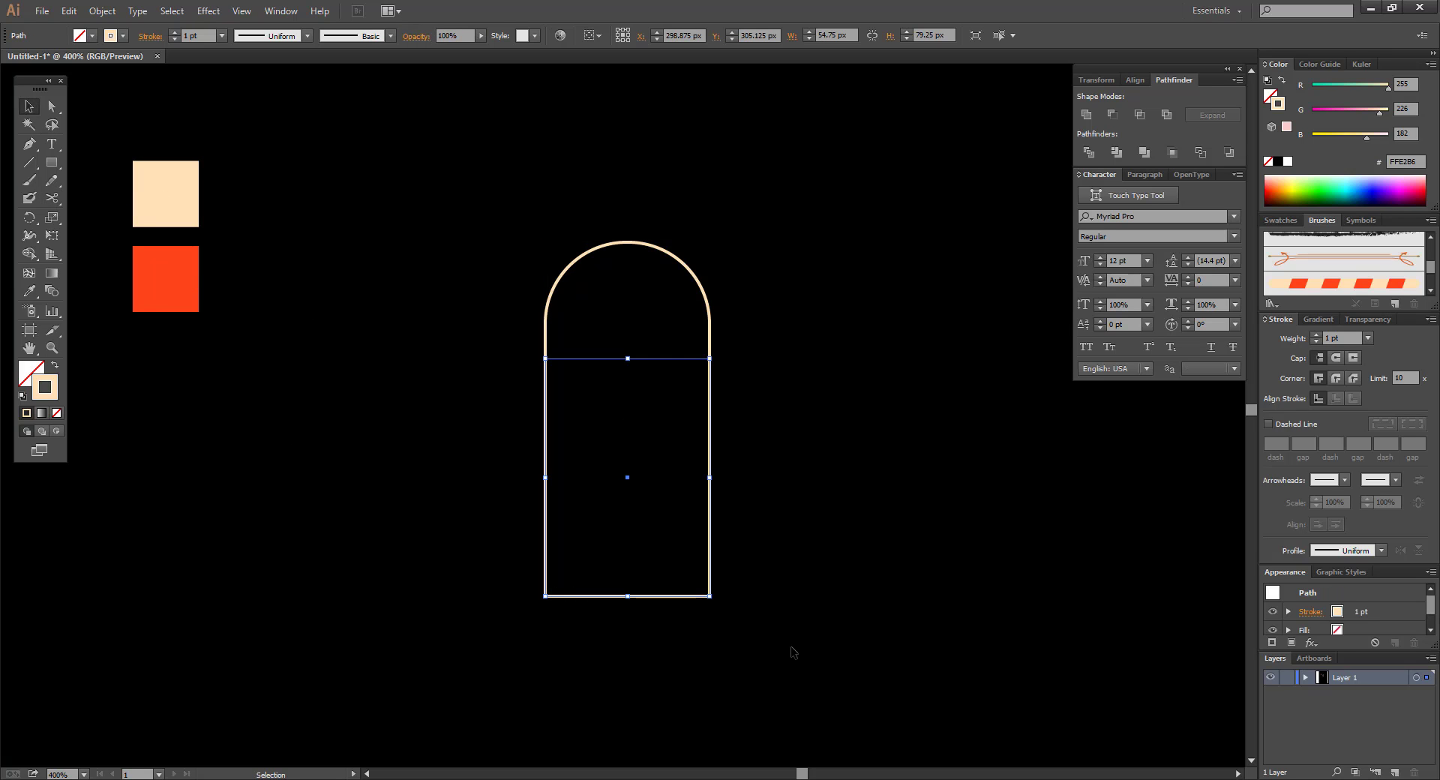
key(Delete)
drag(471, 303, 651, 444)
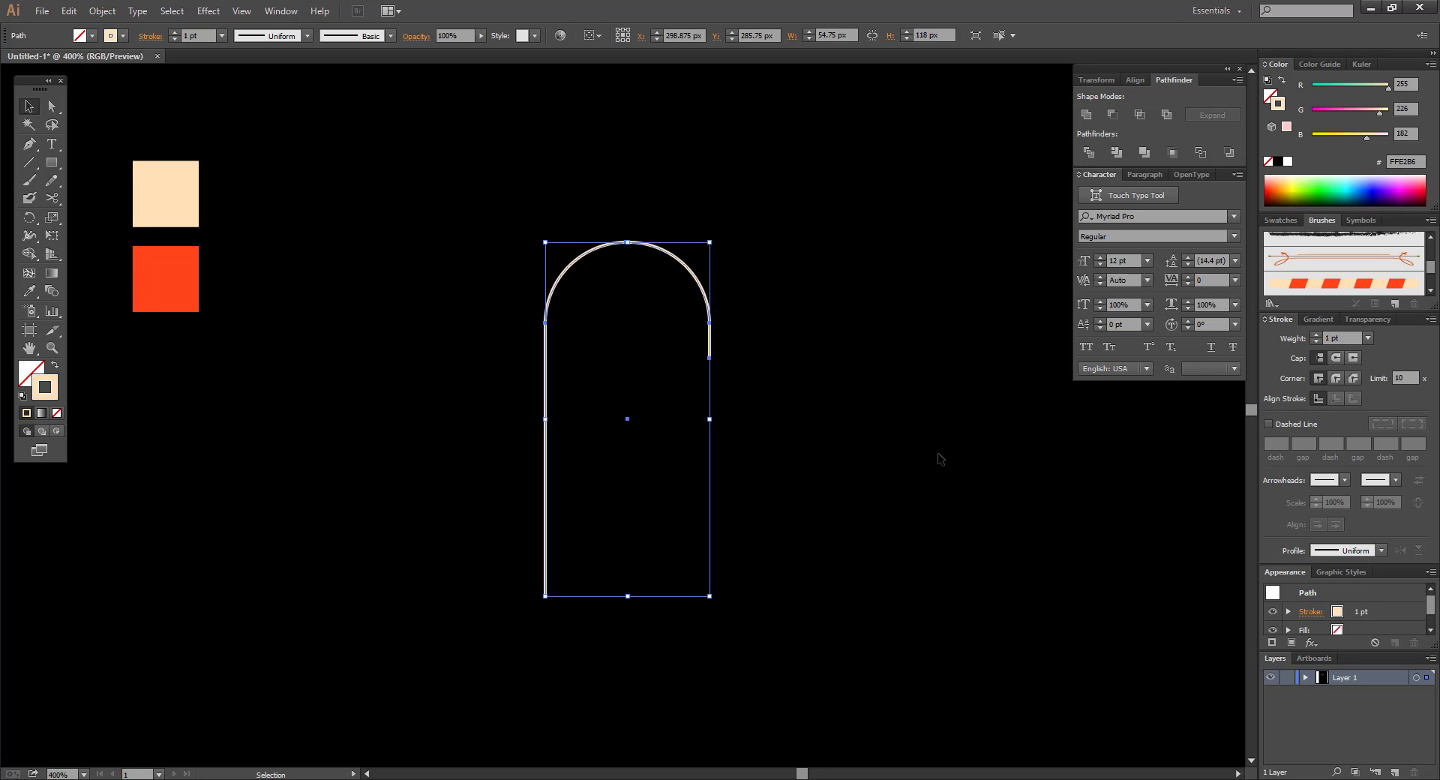
click(1332, 286)
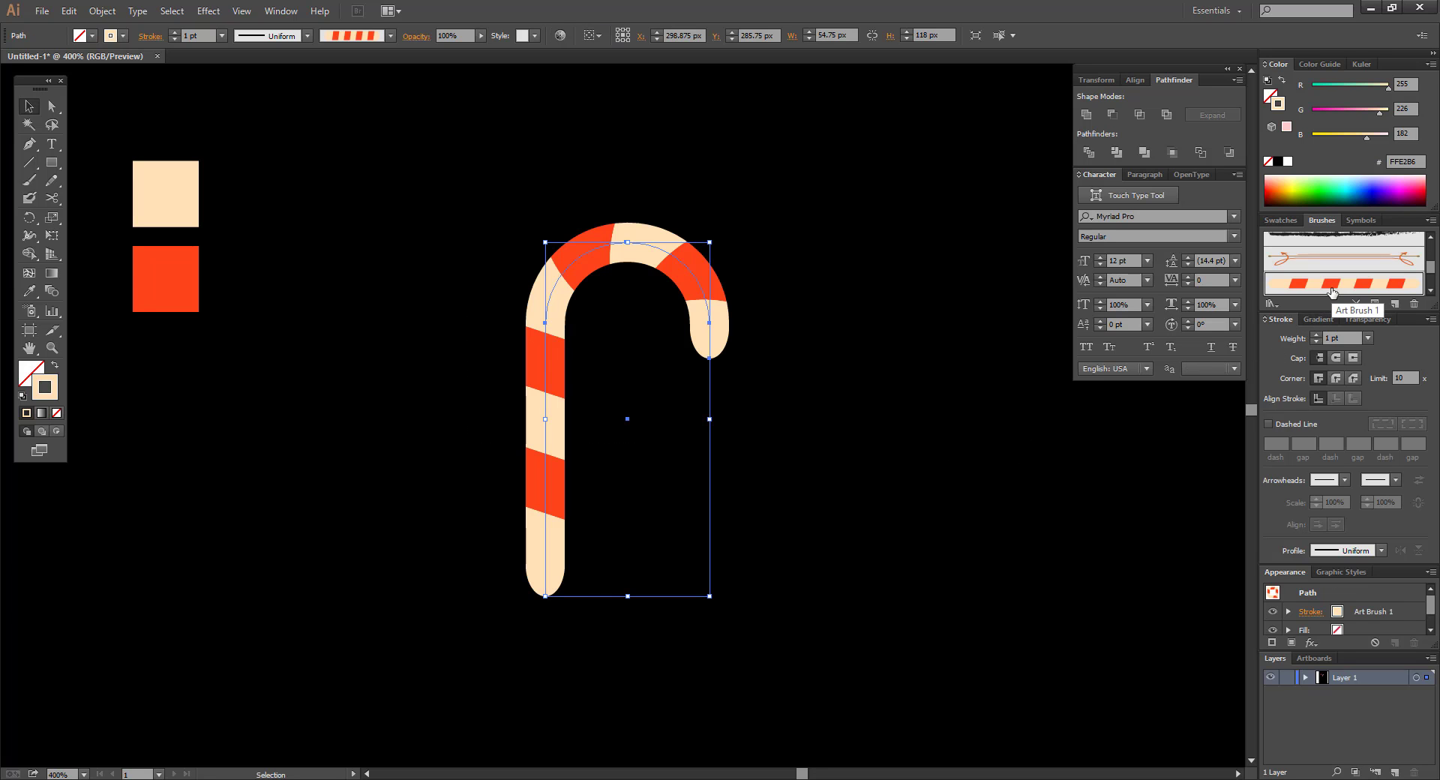
- Shrink the candy cane slightly and zoom in to about 600%
click(660, 347)
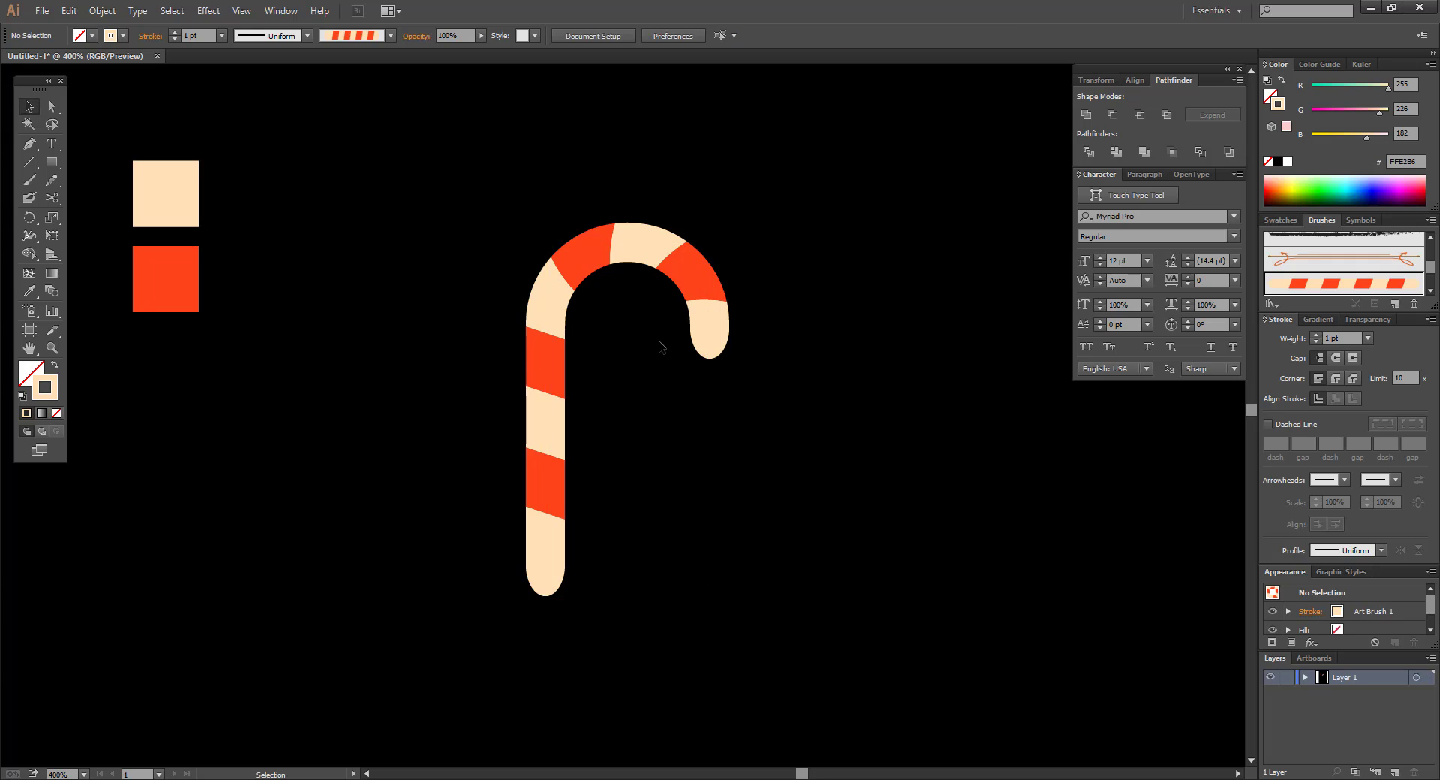
scroll(552, 335, up, 2)
drag(529, 317, 723, 417)
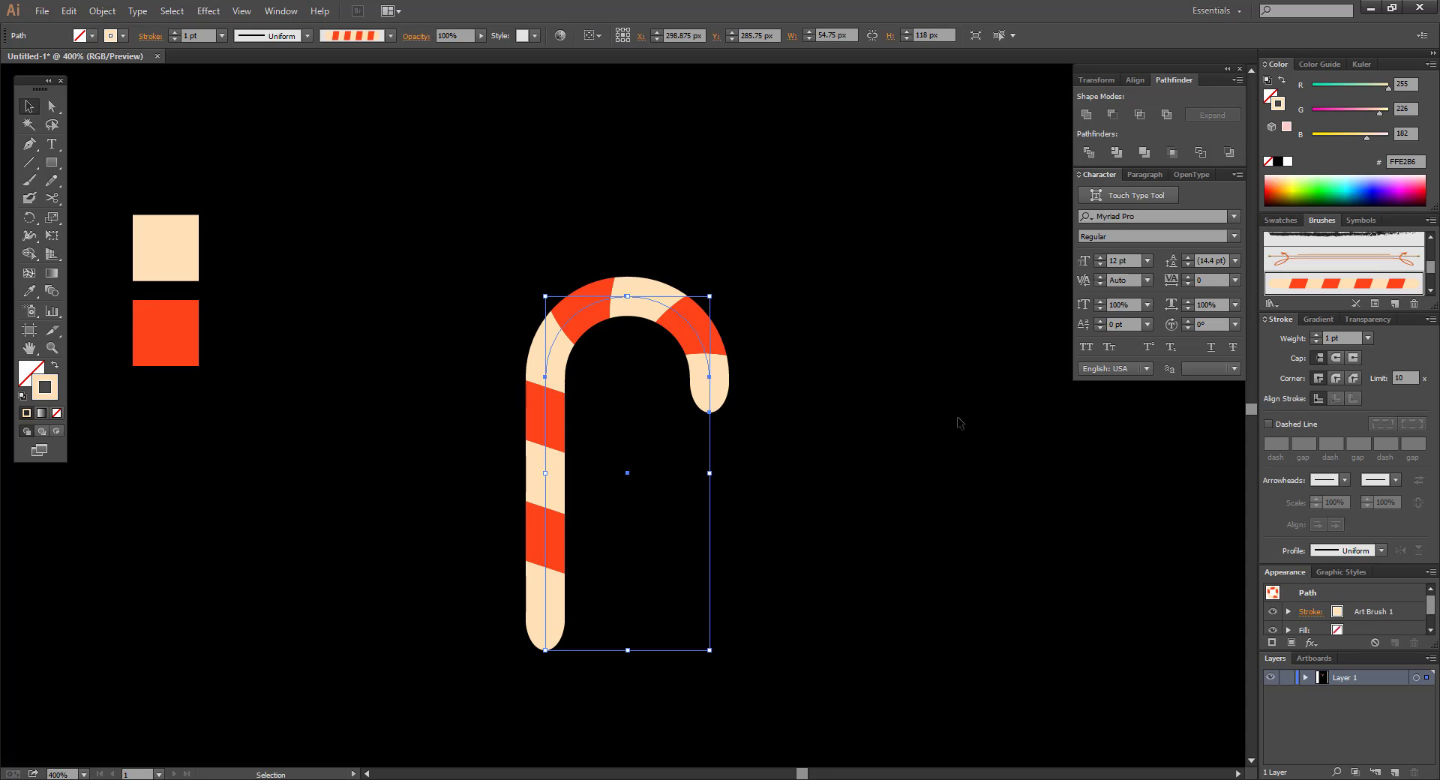
drag(708, 649, 706, 641)
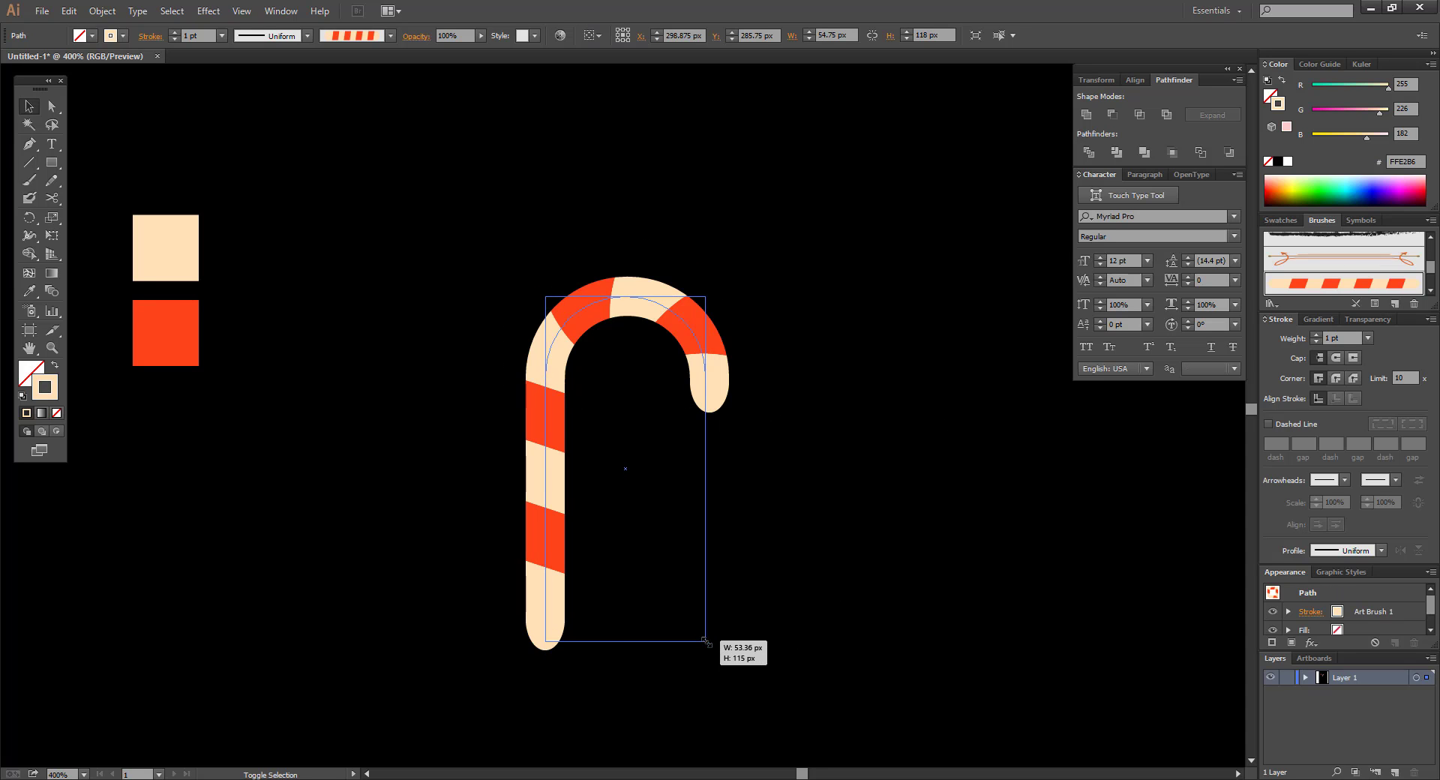
click(836, 630)
key(ctrl+plus)
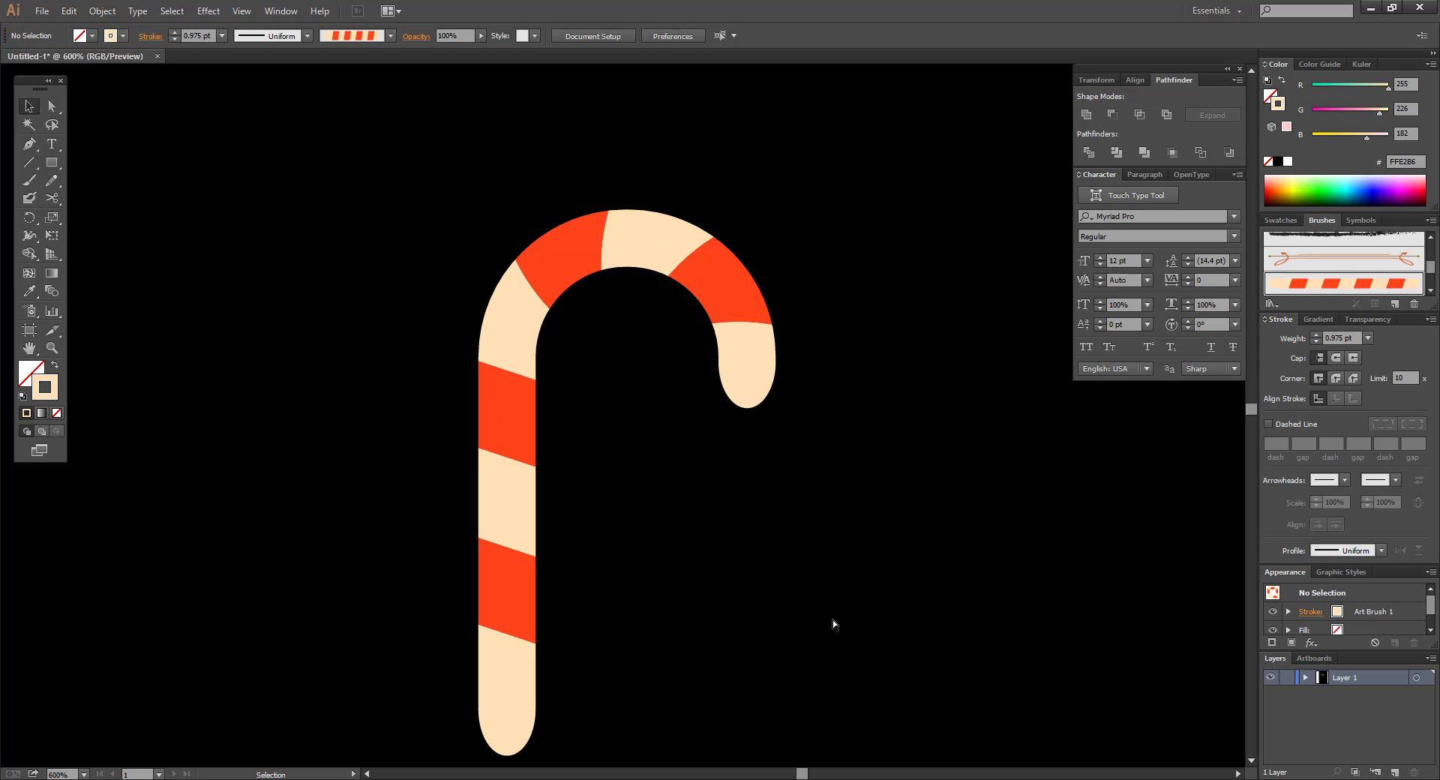
scroll(768, 530, down, 2)
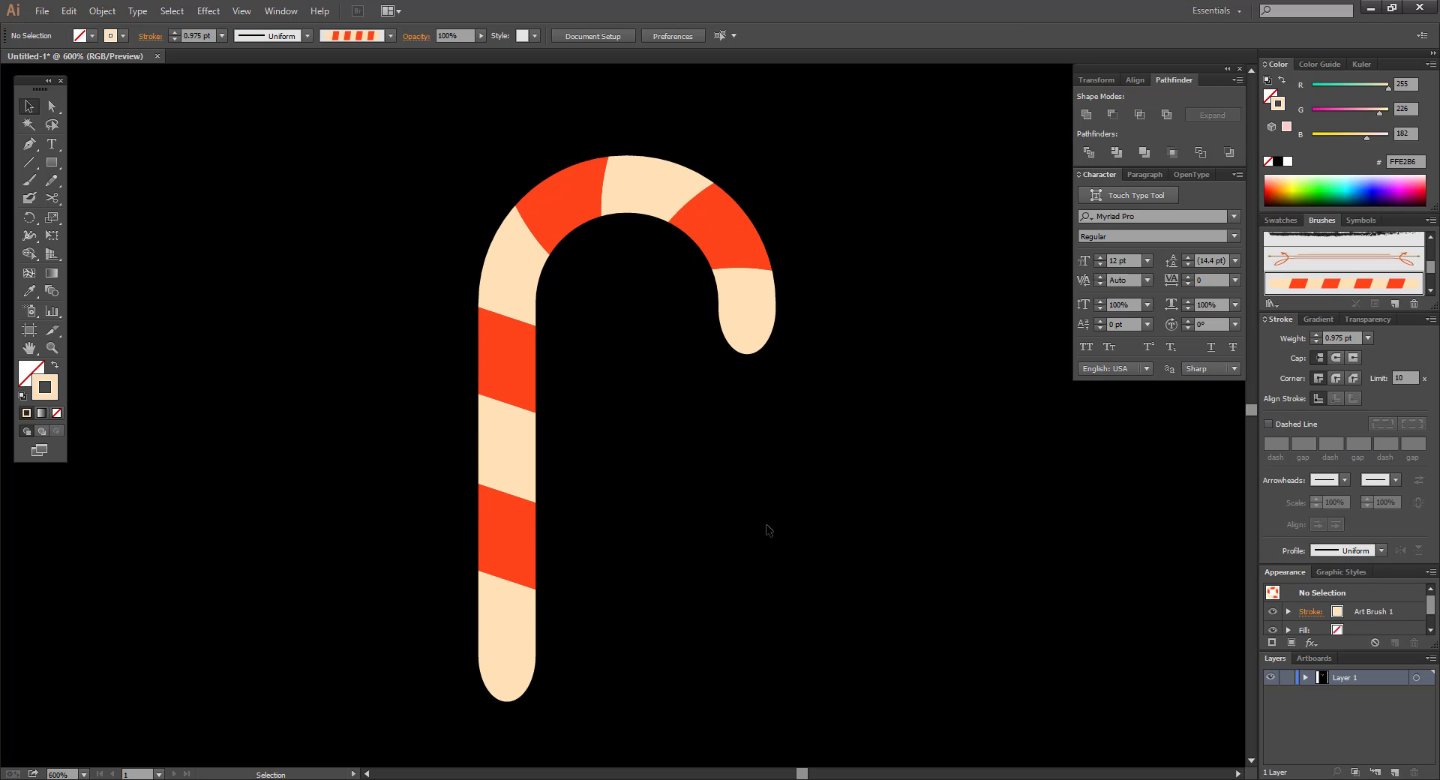
- Draw a curved Pen path from the cane's bottom over the bend to the hook tip
click(30, 143)
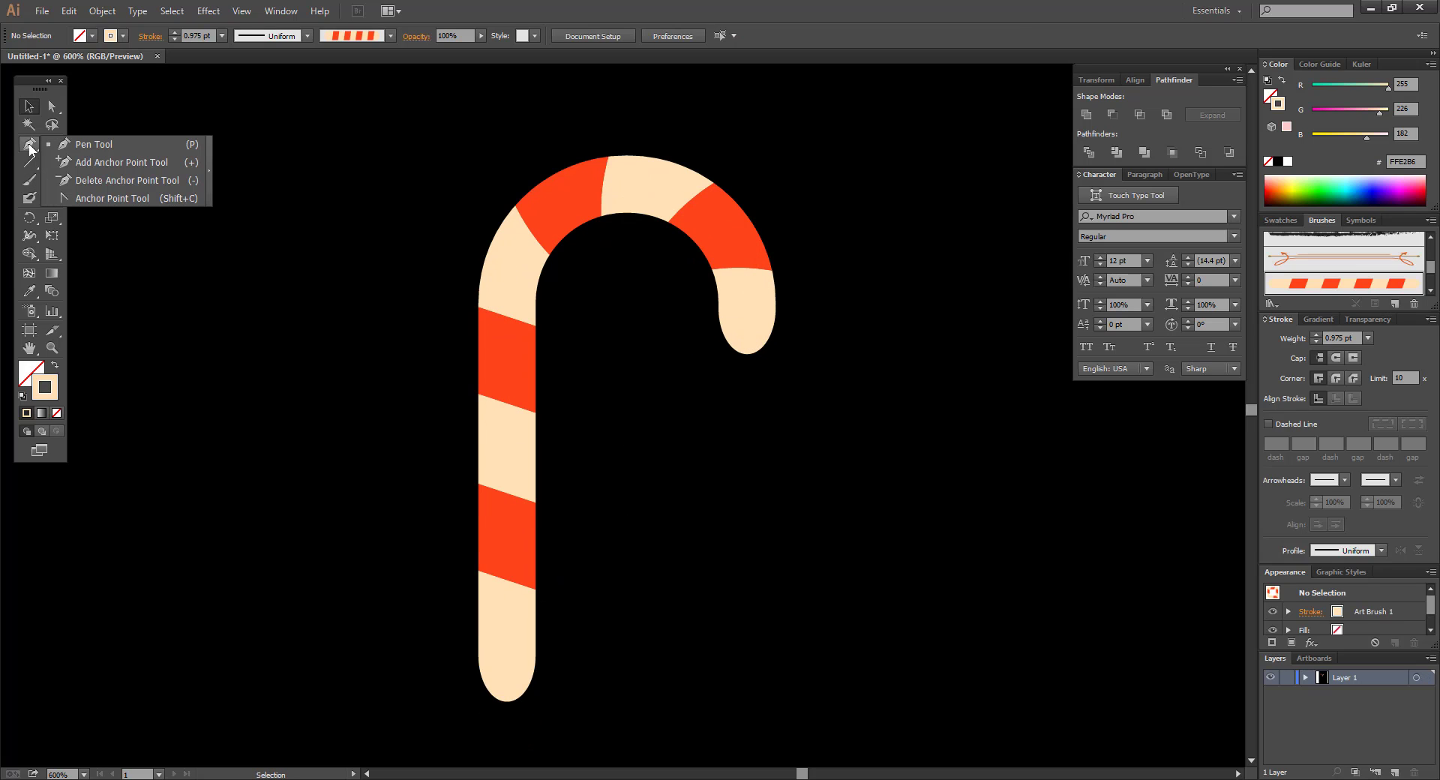
click(145, 144)
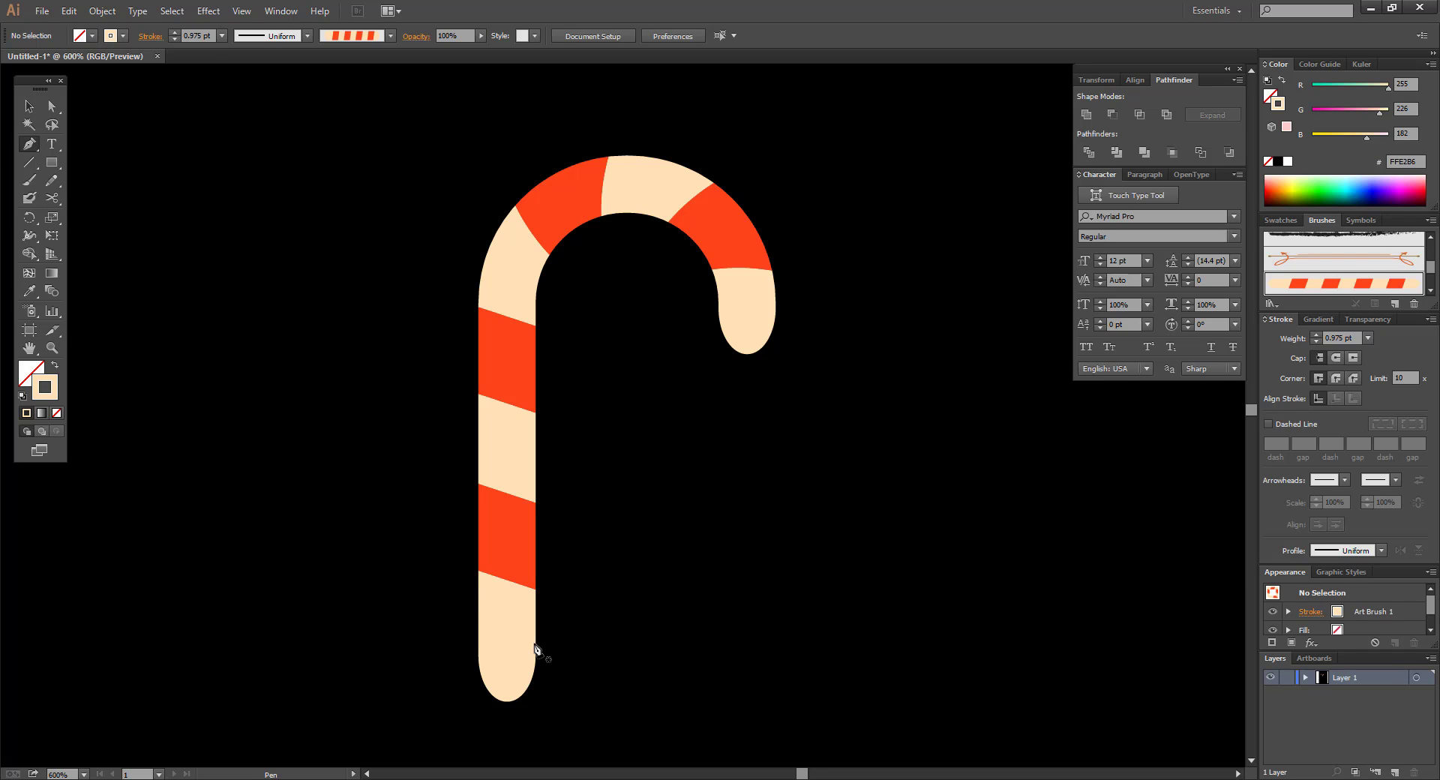
click(490, 664)
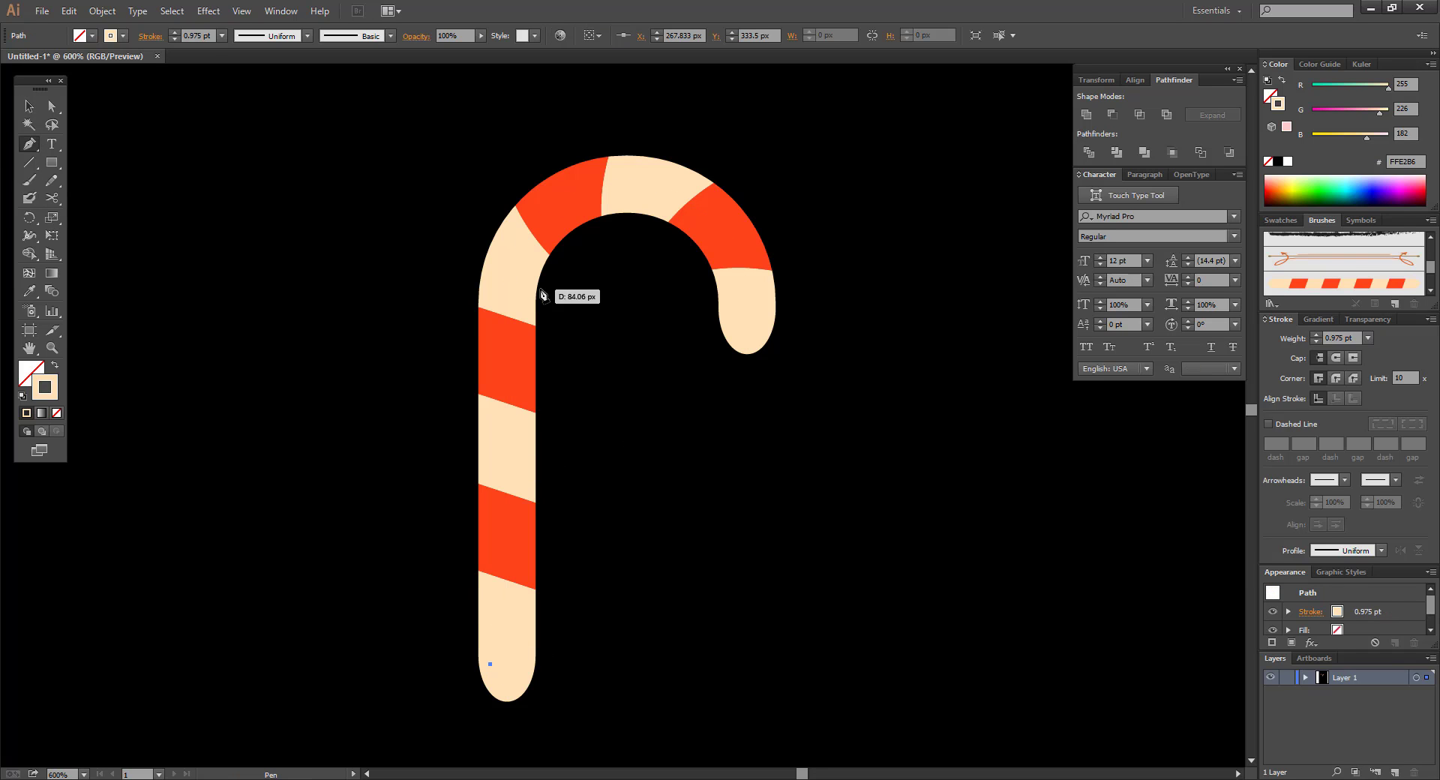
drag(526, 206, 565, 179)
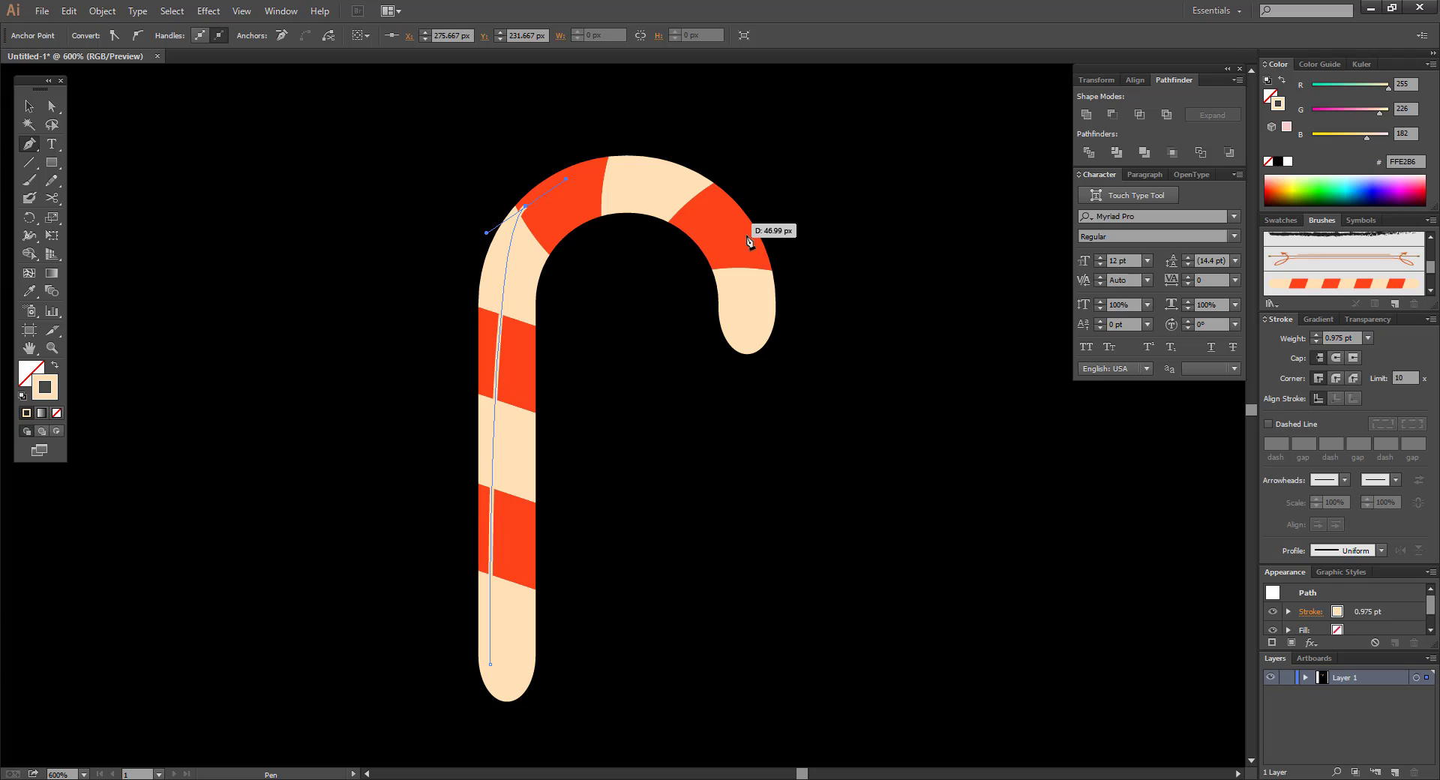
mouse_move(765, 304)
mouse_down()
mouse_move(809, 507)
mouse_move(826, 520)
mouse_up()
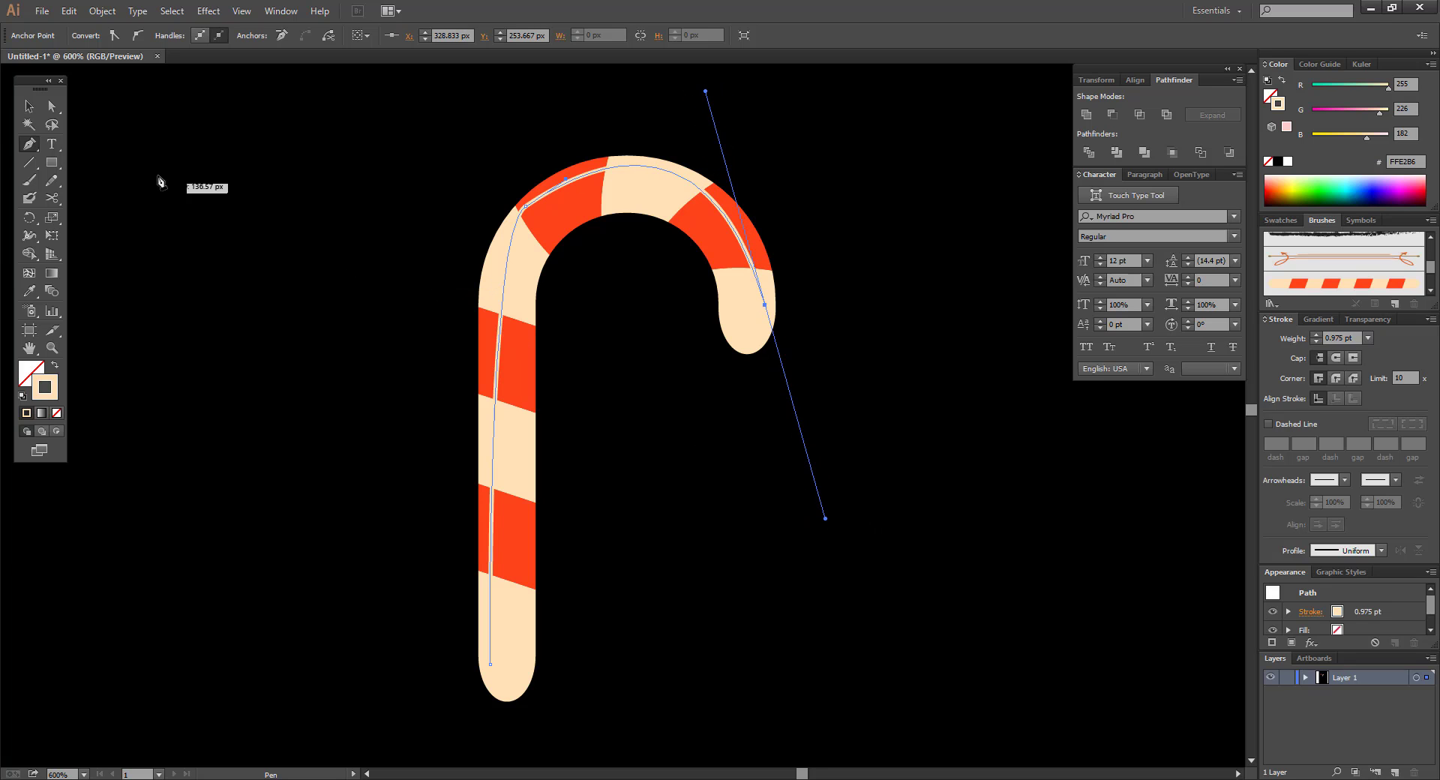
- Move the upper-left bend anchor down slightly and select the whole cane path
click(52, 105)
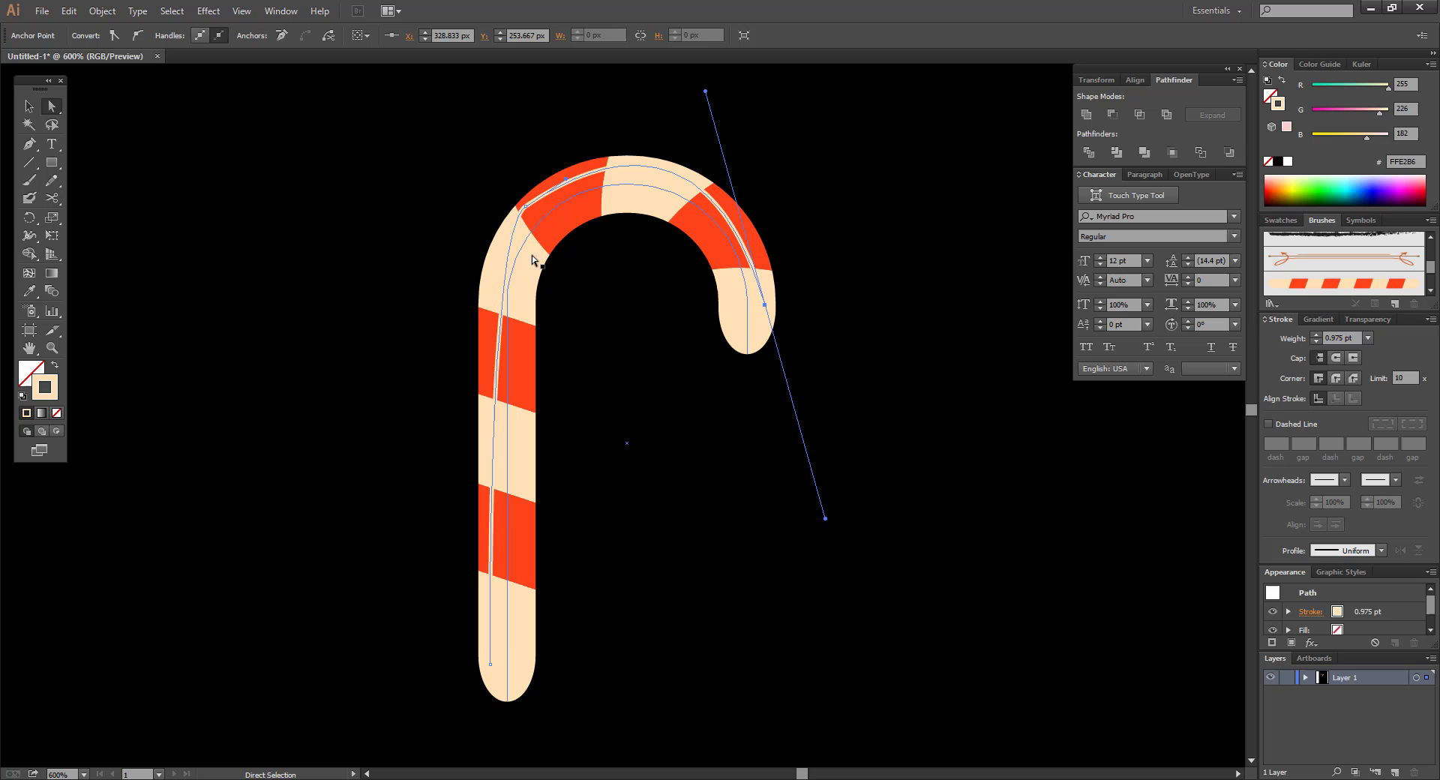
click(525, 206)
drag(525, 205, 525, 215)
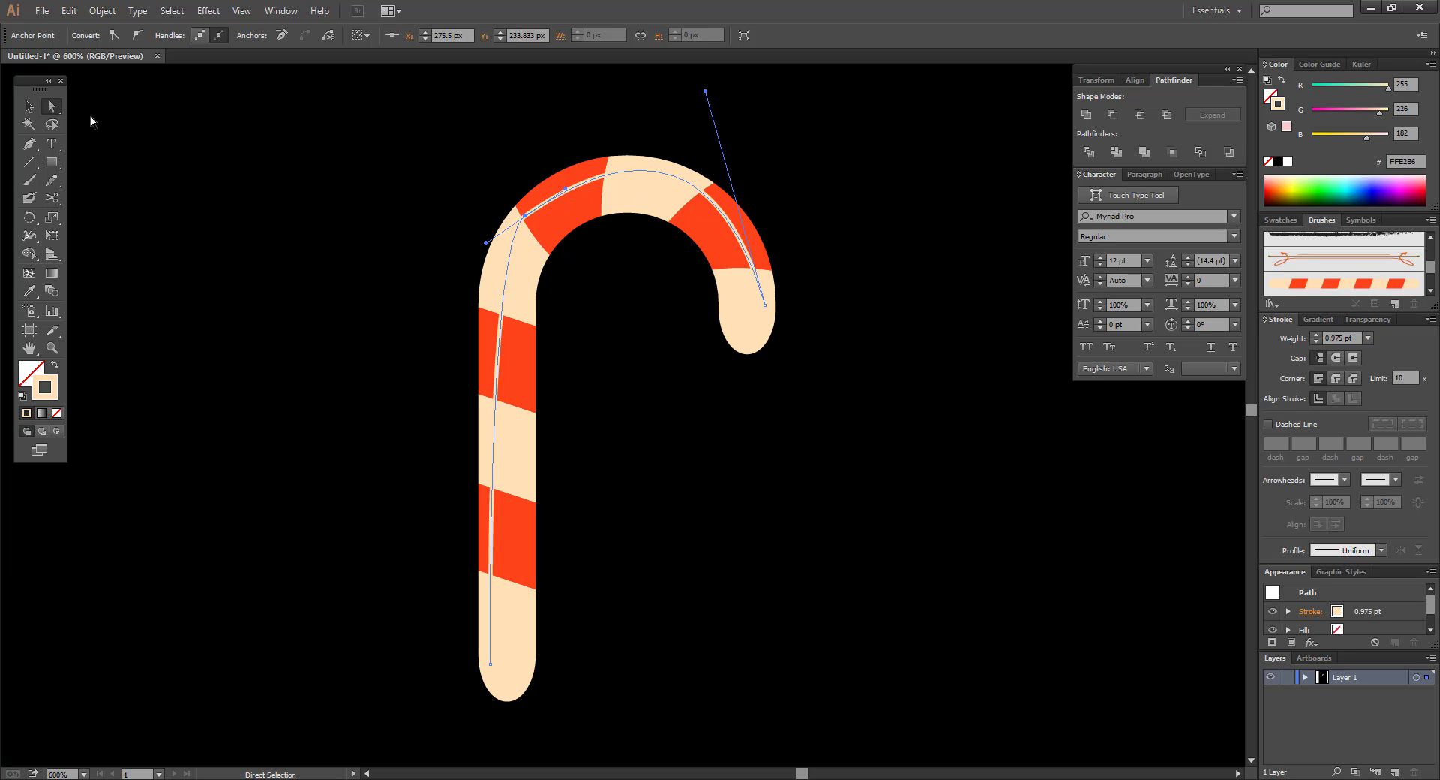
click(28, 106)
click(584, 178)
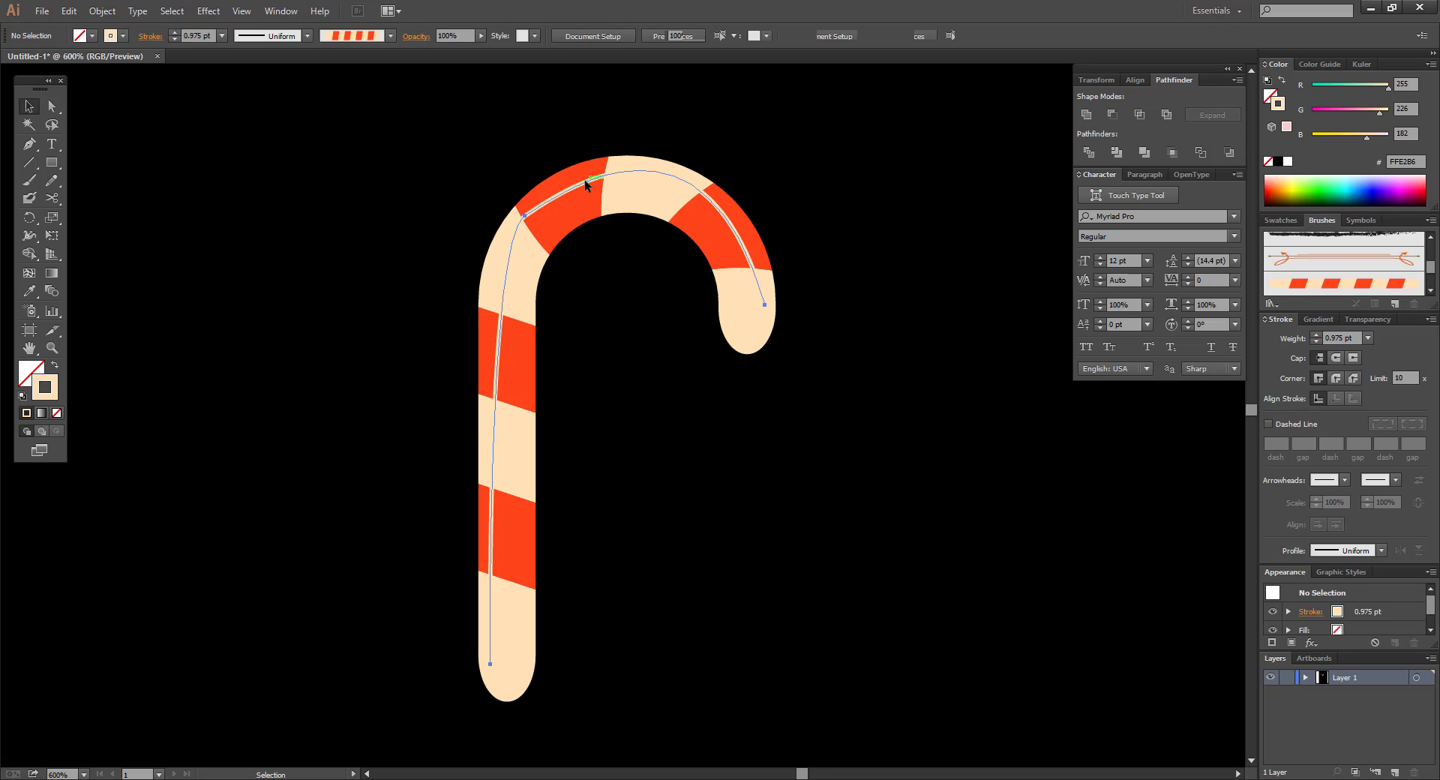
- Apply an 8.5 px Gaussian Blur to the candy cane and deselect it
click(1317, 336)
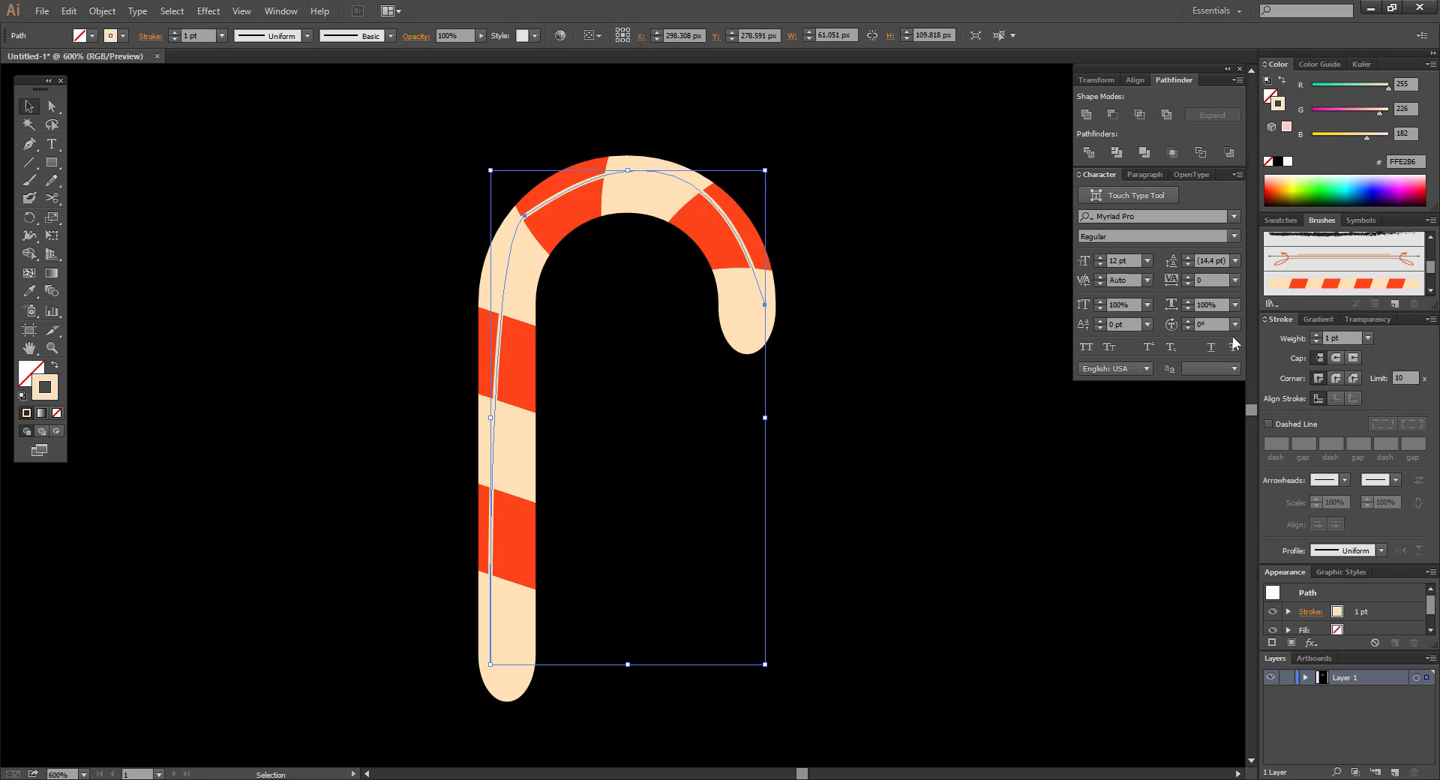
click(210, 11)
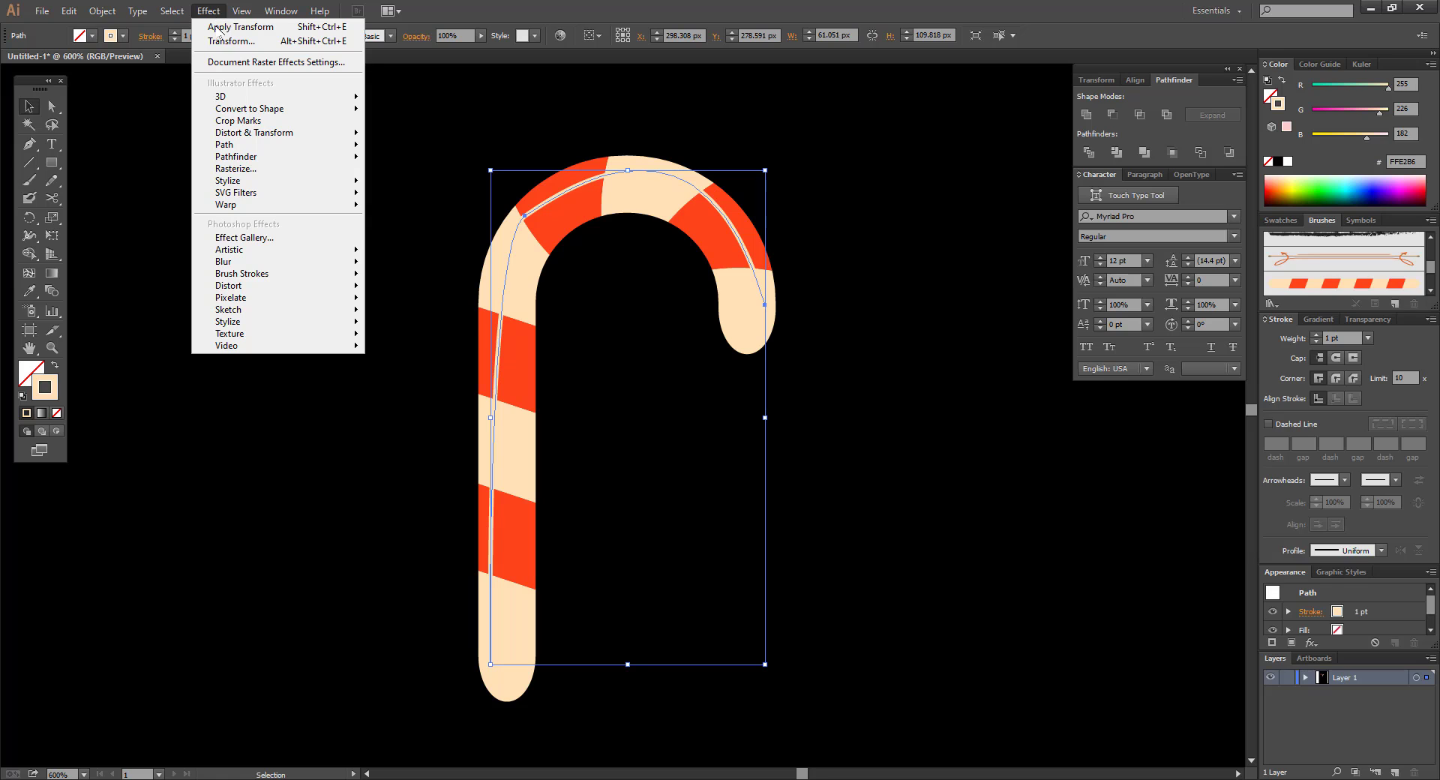
click(434, 265)
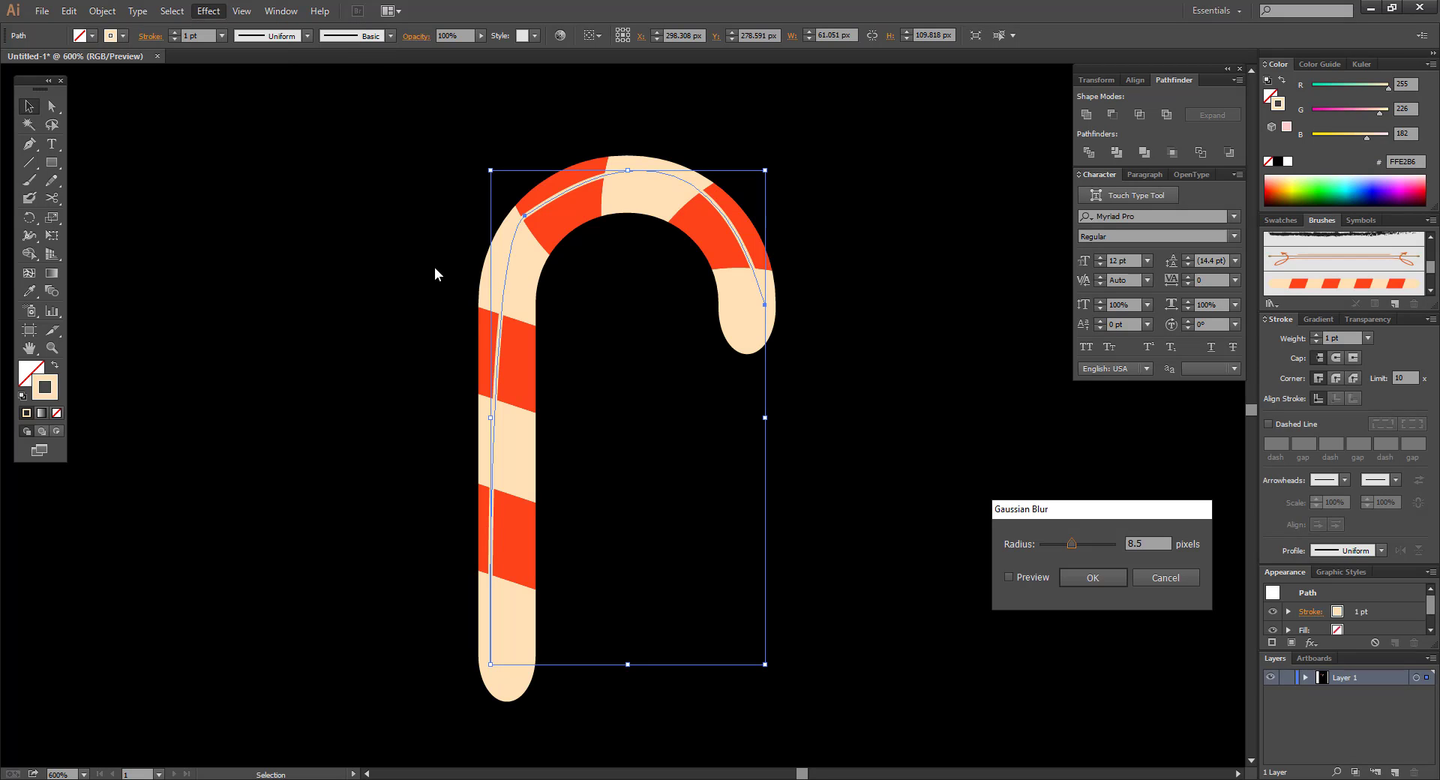
click(1034, 576)
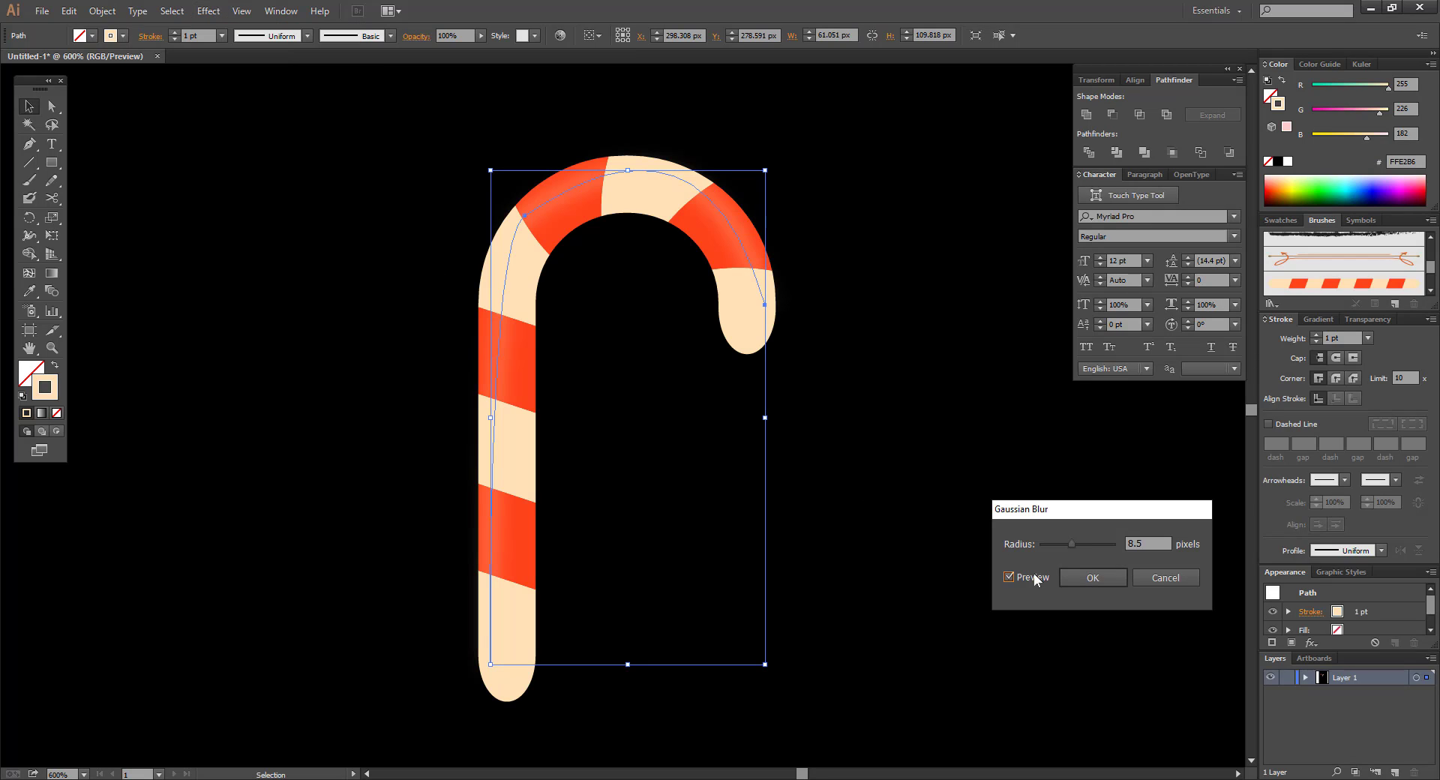
click(1071, 541)
click(1082, 580)
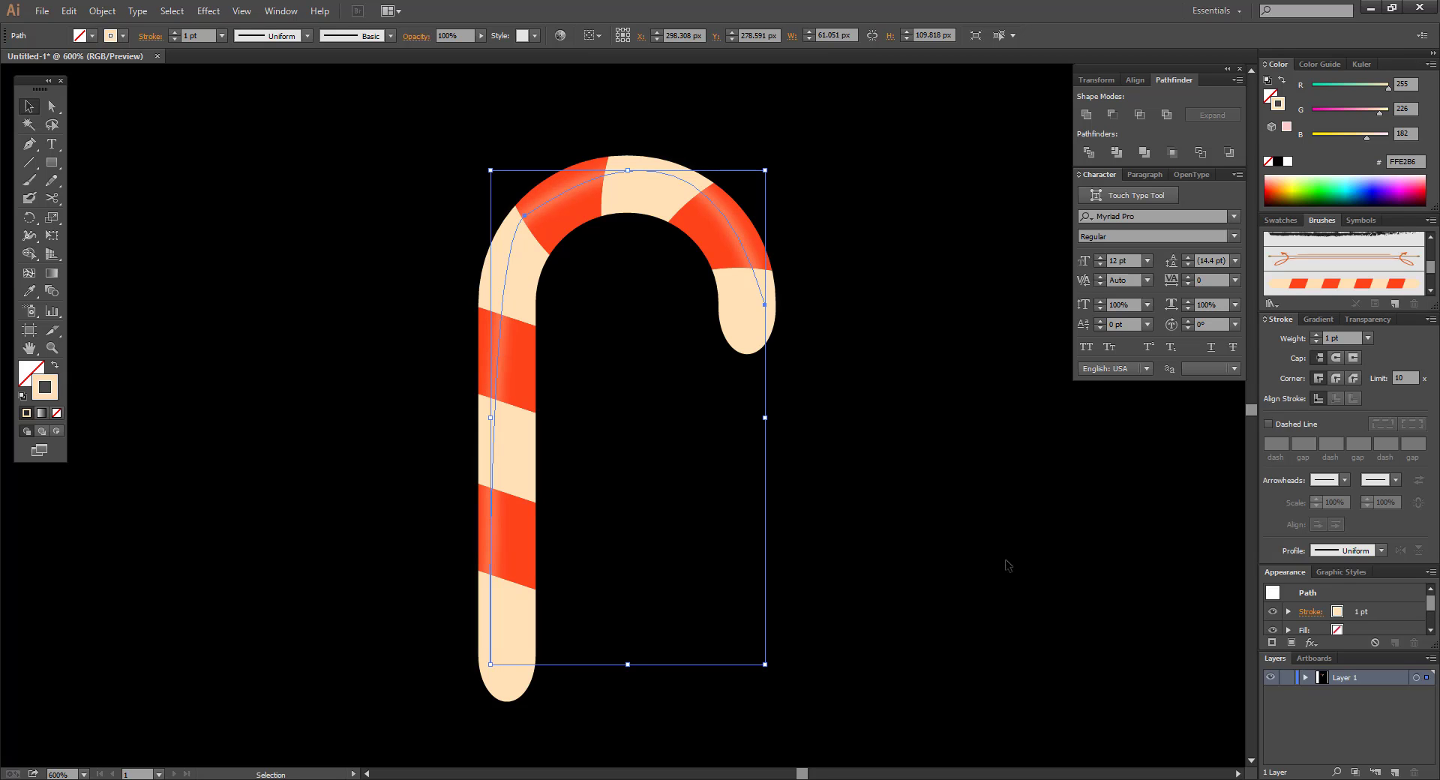
click(955, 534)
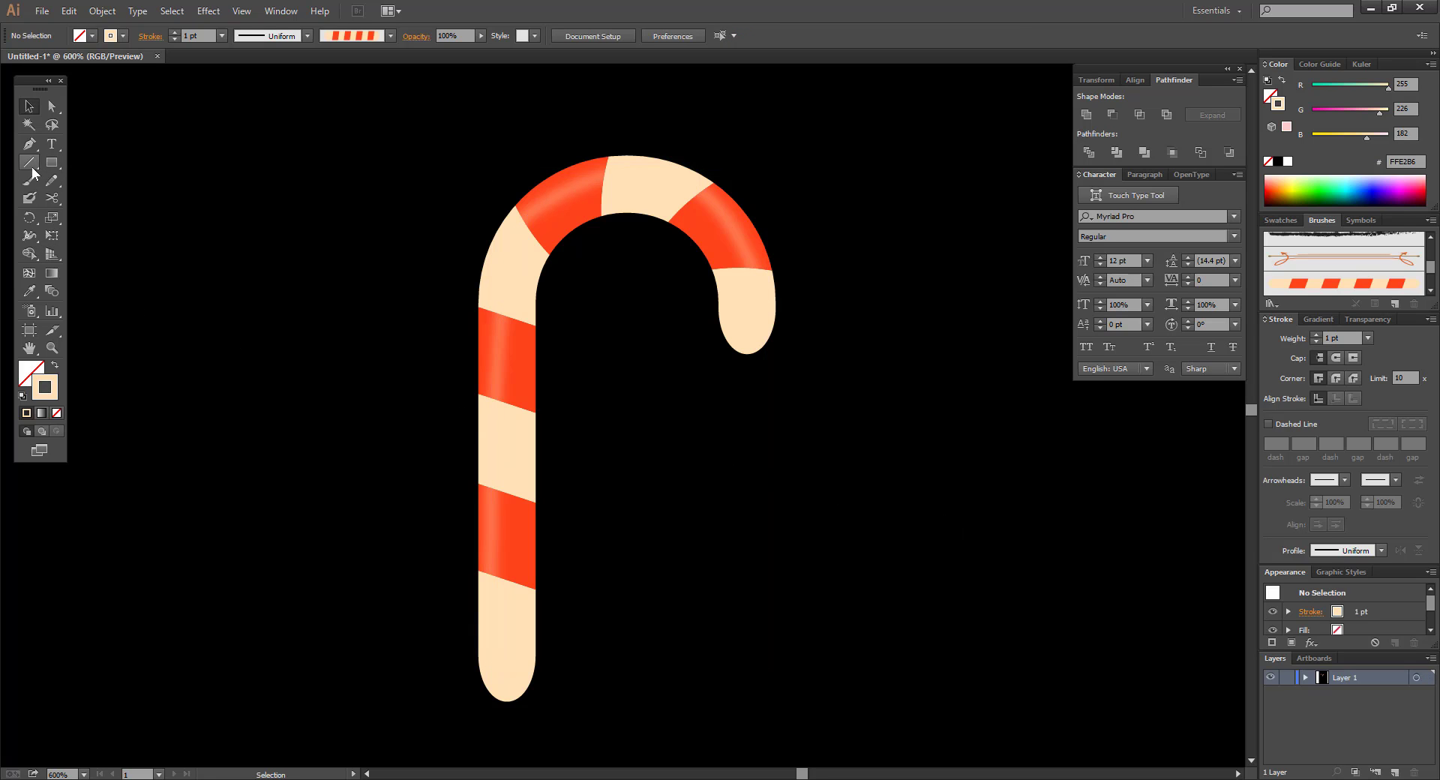
- With the Pen tool active, set the stroke colour to black
click(29, 144)
double_click(54, 396)
click(521, 486)
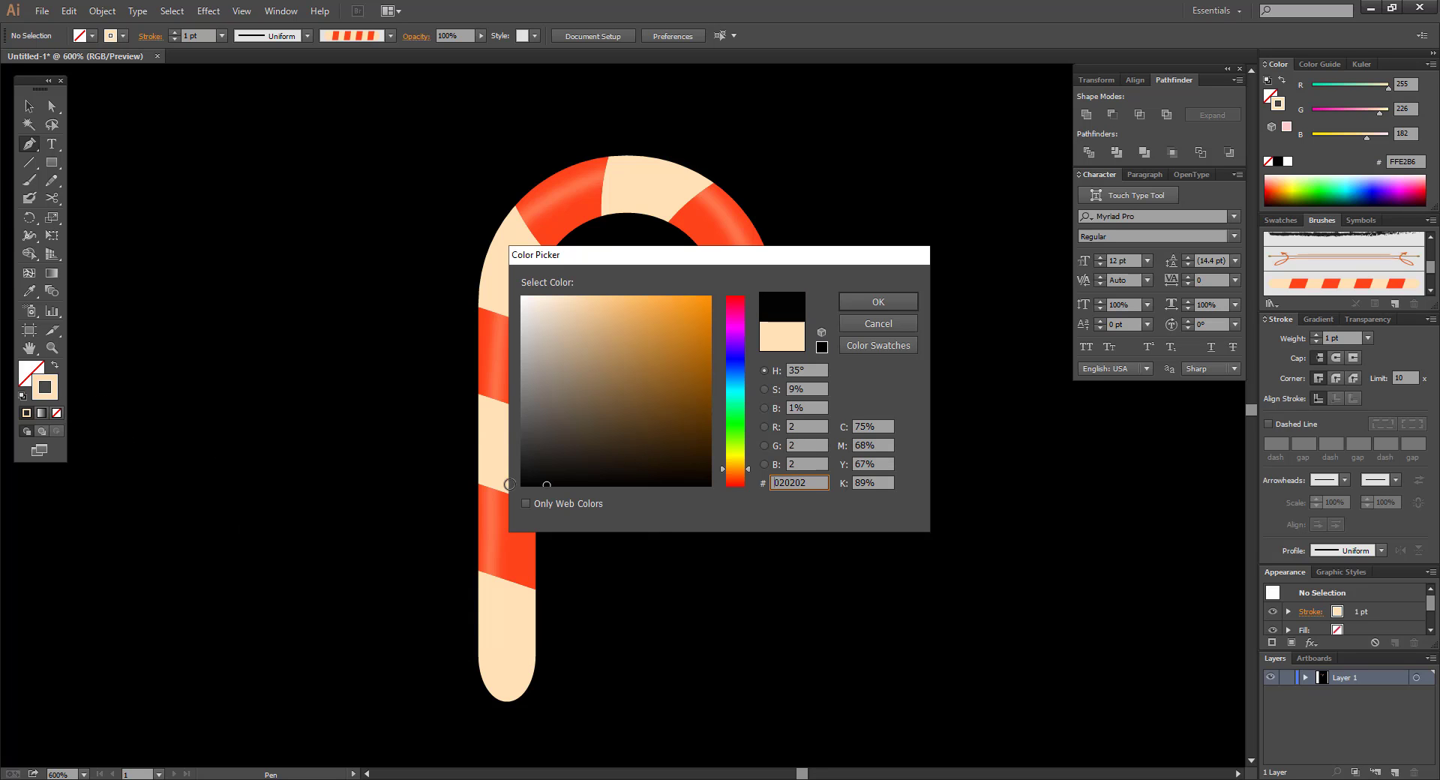
click(878, 301)
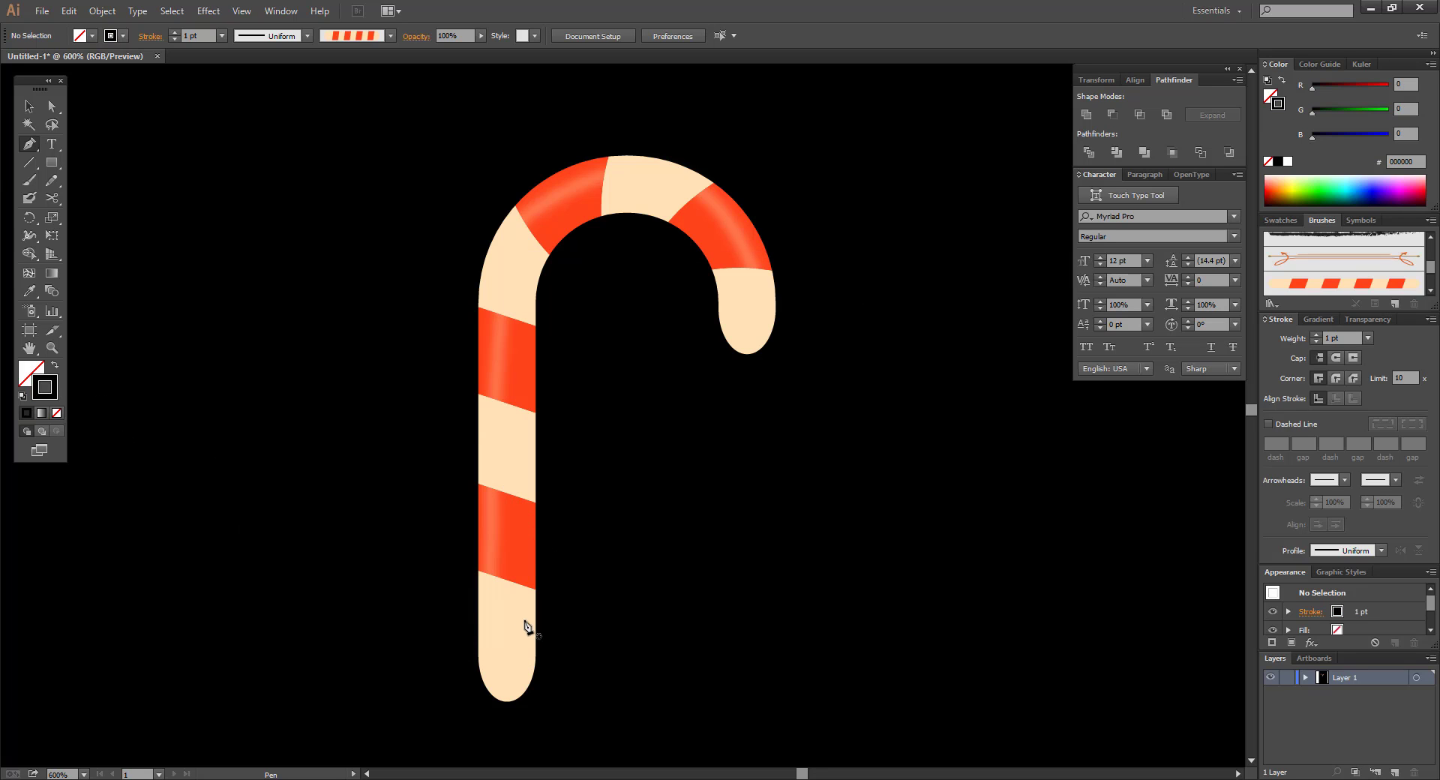
- Draw a black path up the cane's inner shaft, curving over into the hook's end
click(523, 652)
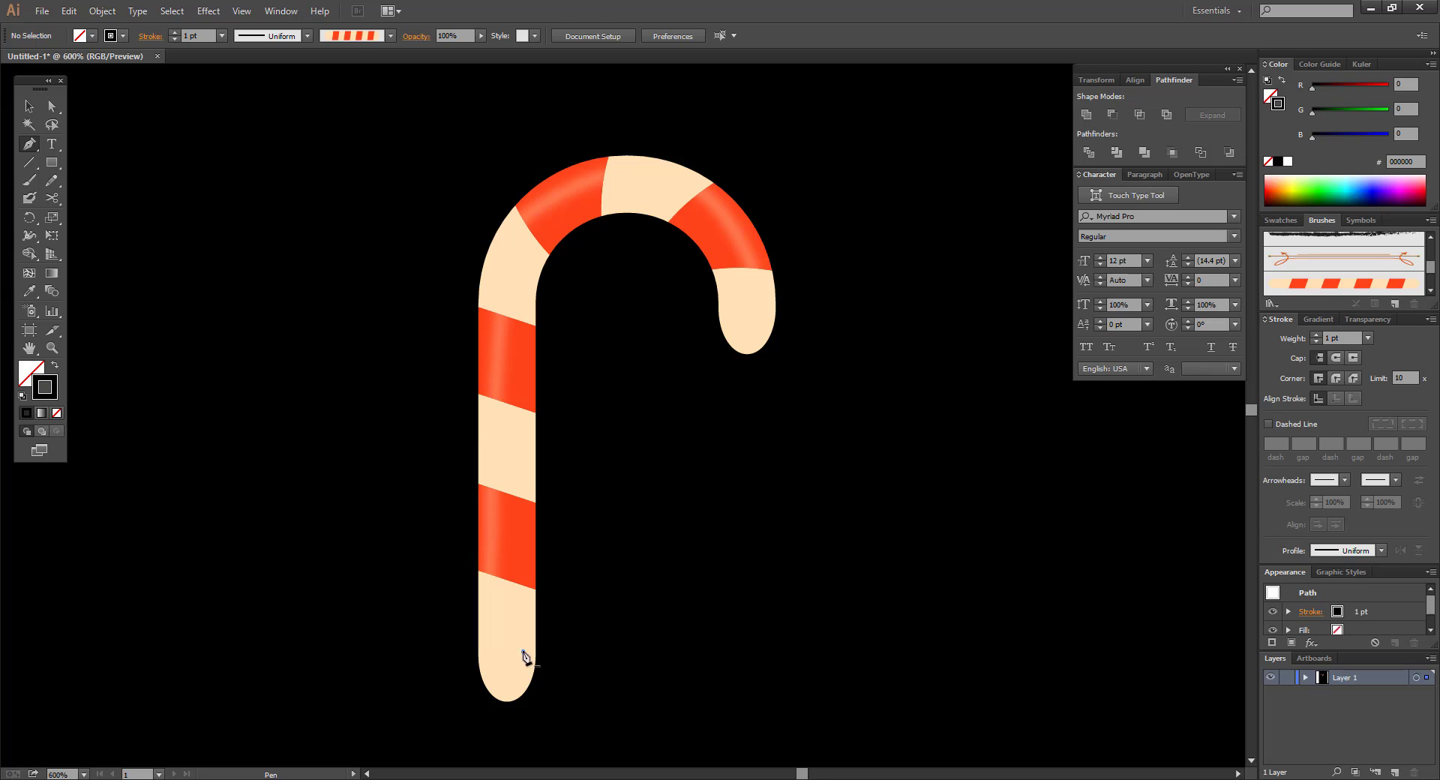
click(523, 411)
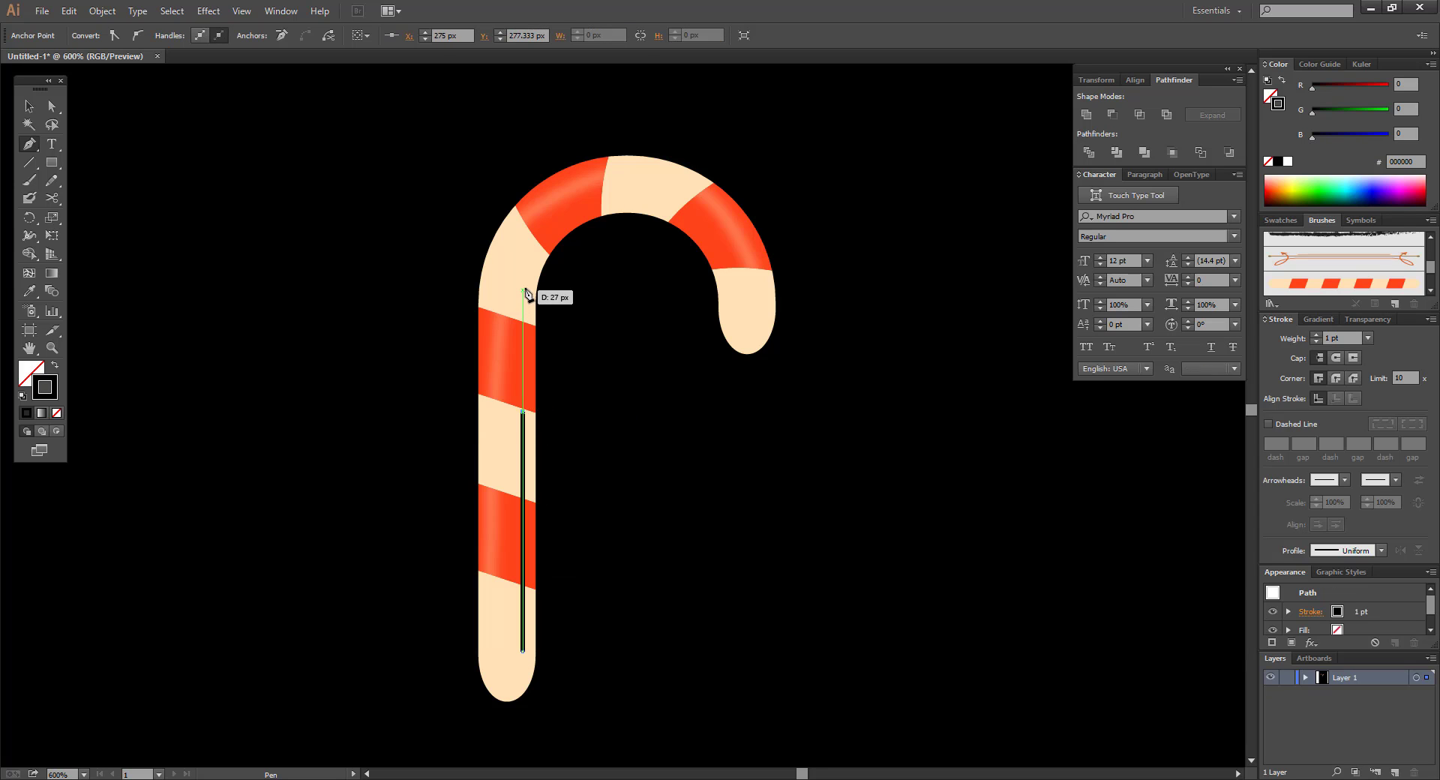
click(523, 265)
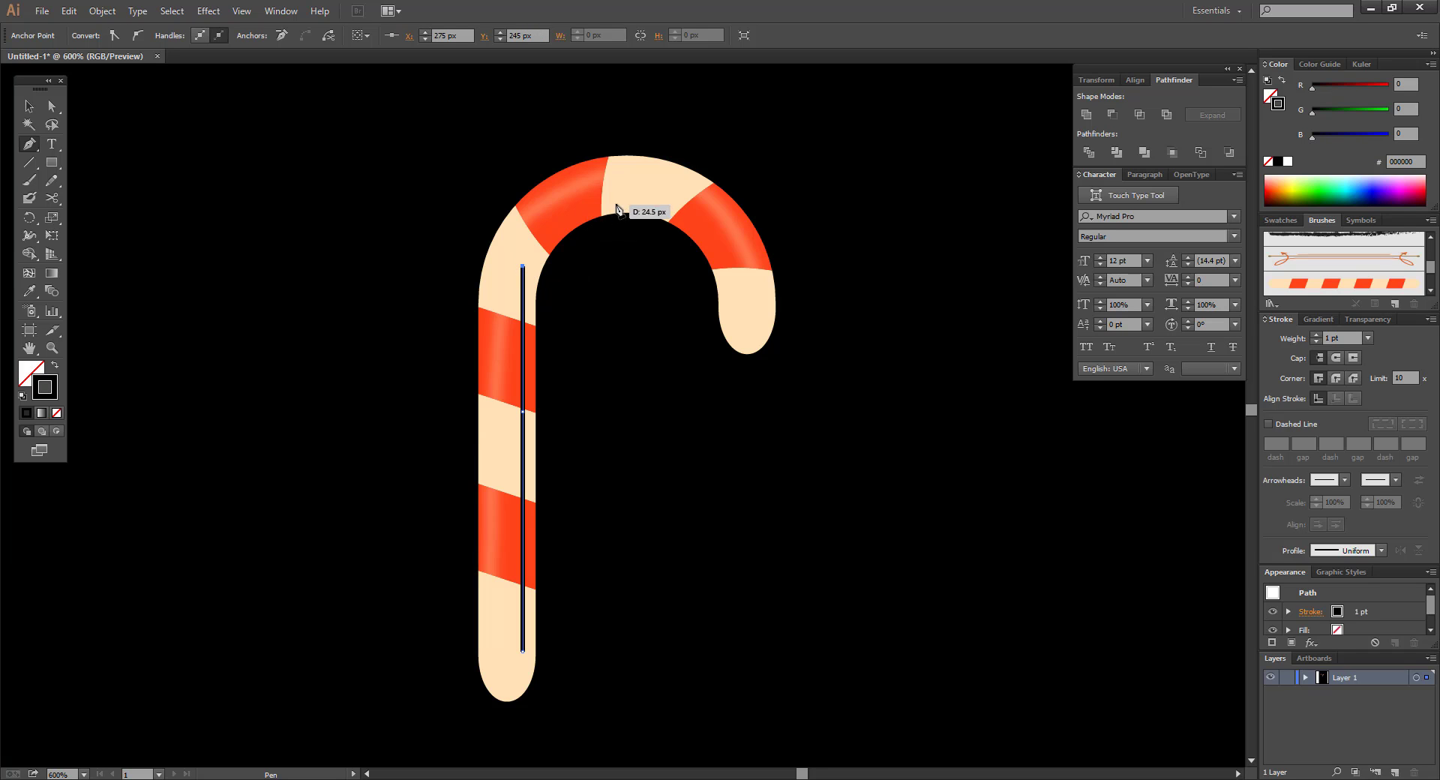
drag(620, 202, 663, 217)
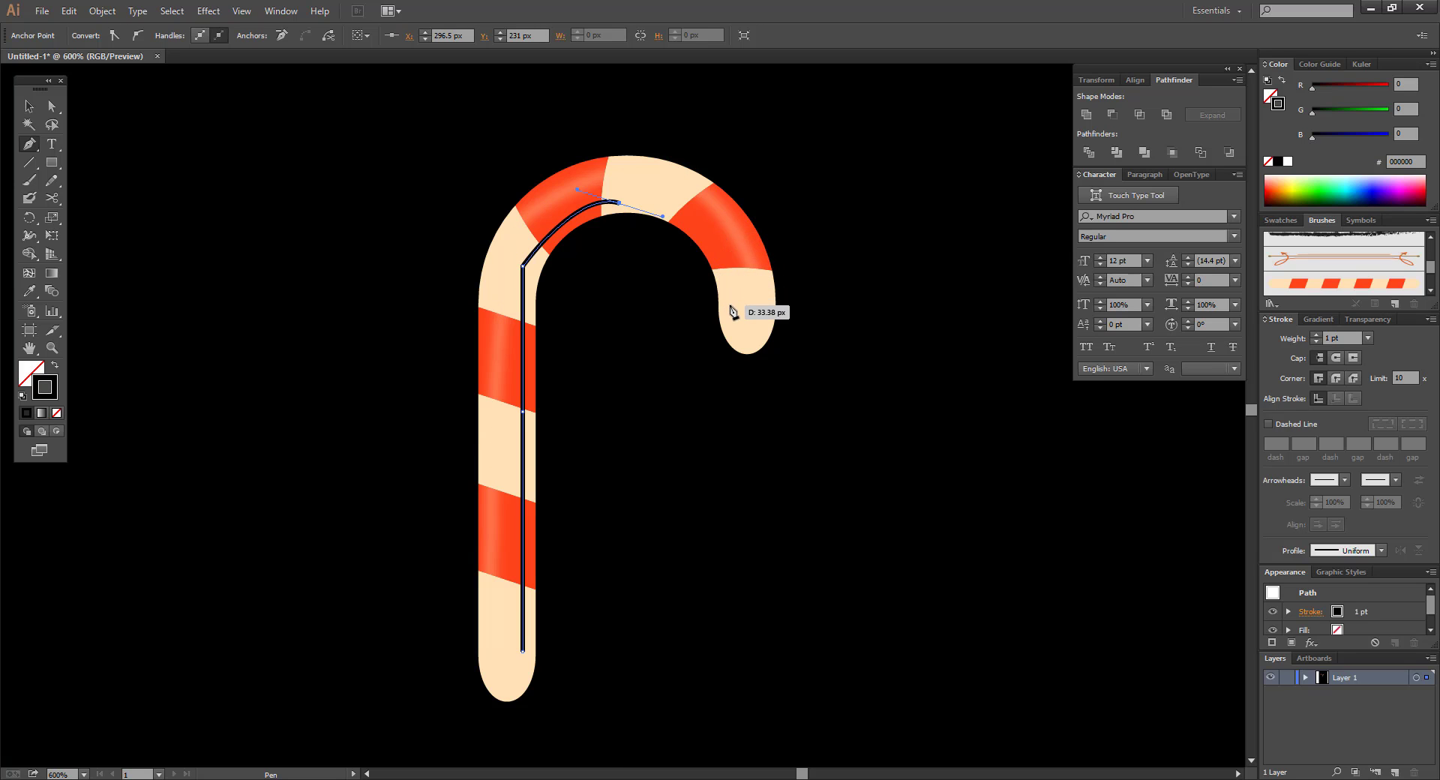
mouse_move(730, 305)
mouse_down()
mouse_move(730, 386)
mouse_move(755, 428)
mouse_move(751, 408)
mouse_up()
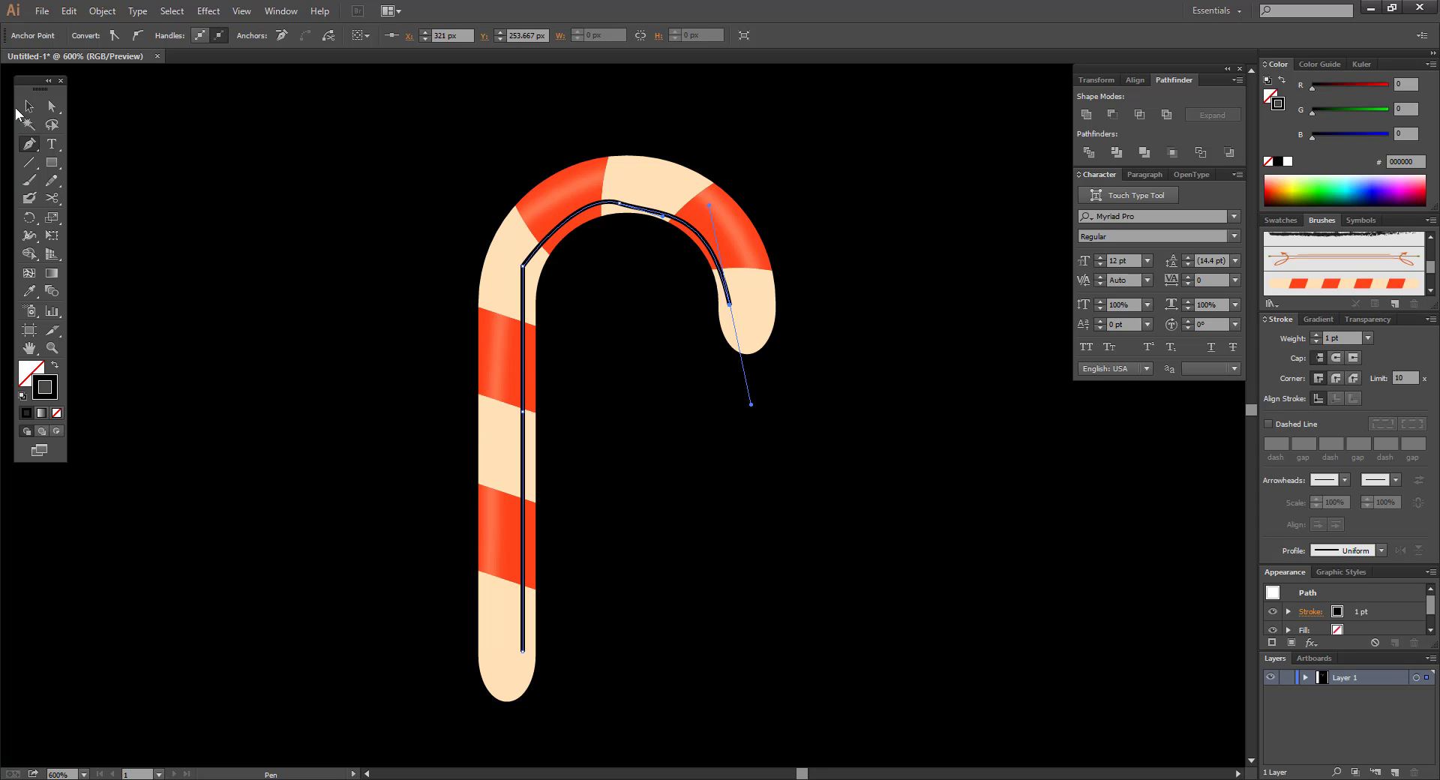
click(29, 107)
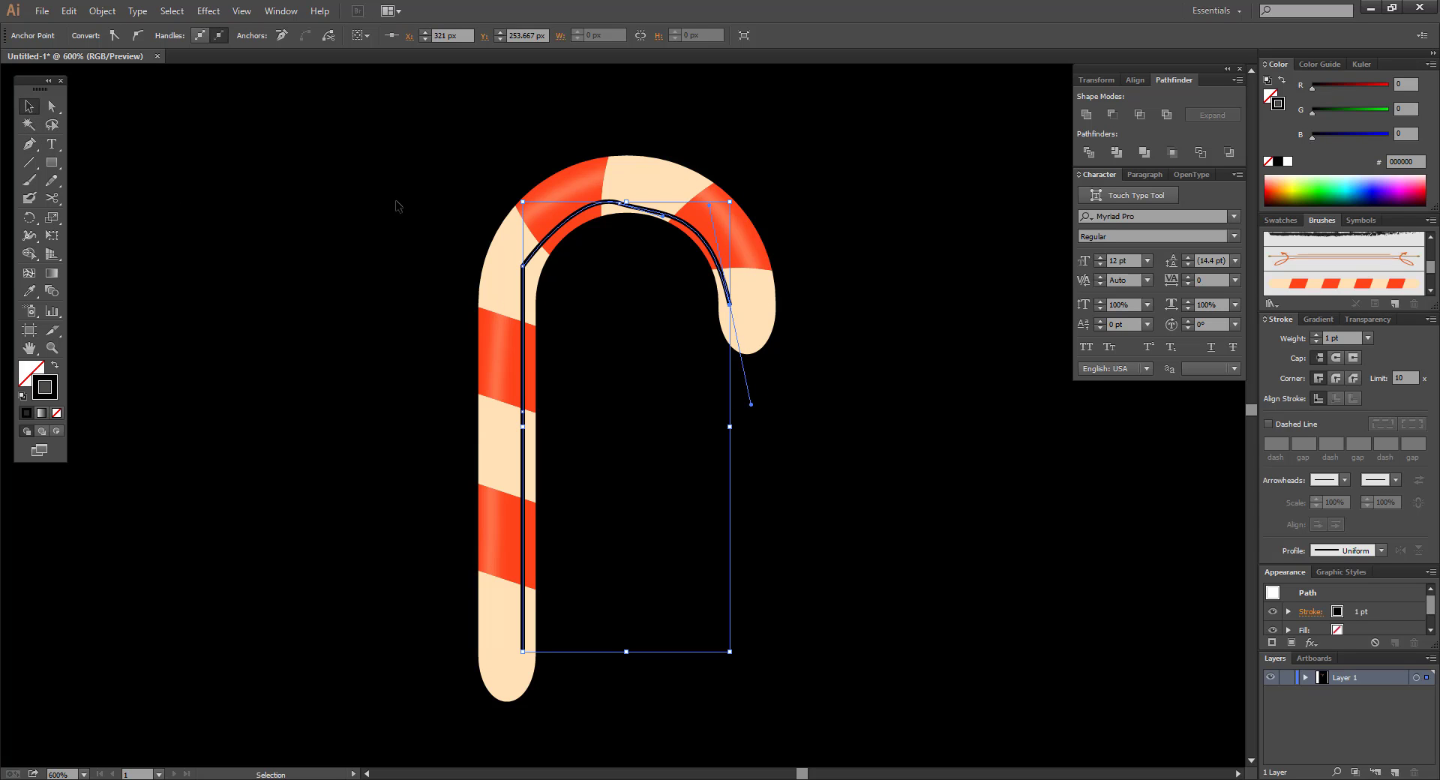
- Apply a Gaussian Blur with a 5.4 px radius to the black line
click(208, 11)
mouse_move(228, 180)
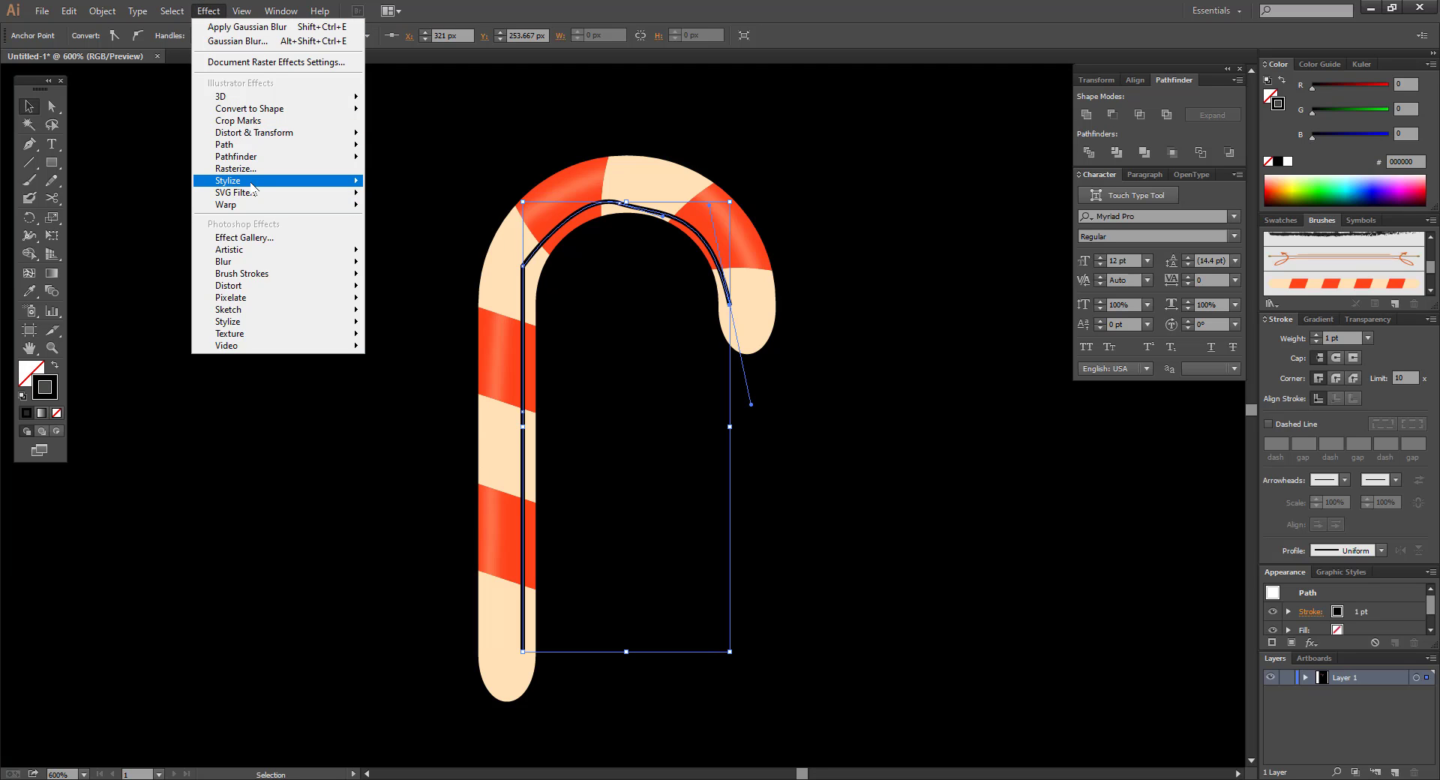
click(398, 264)
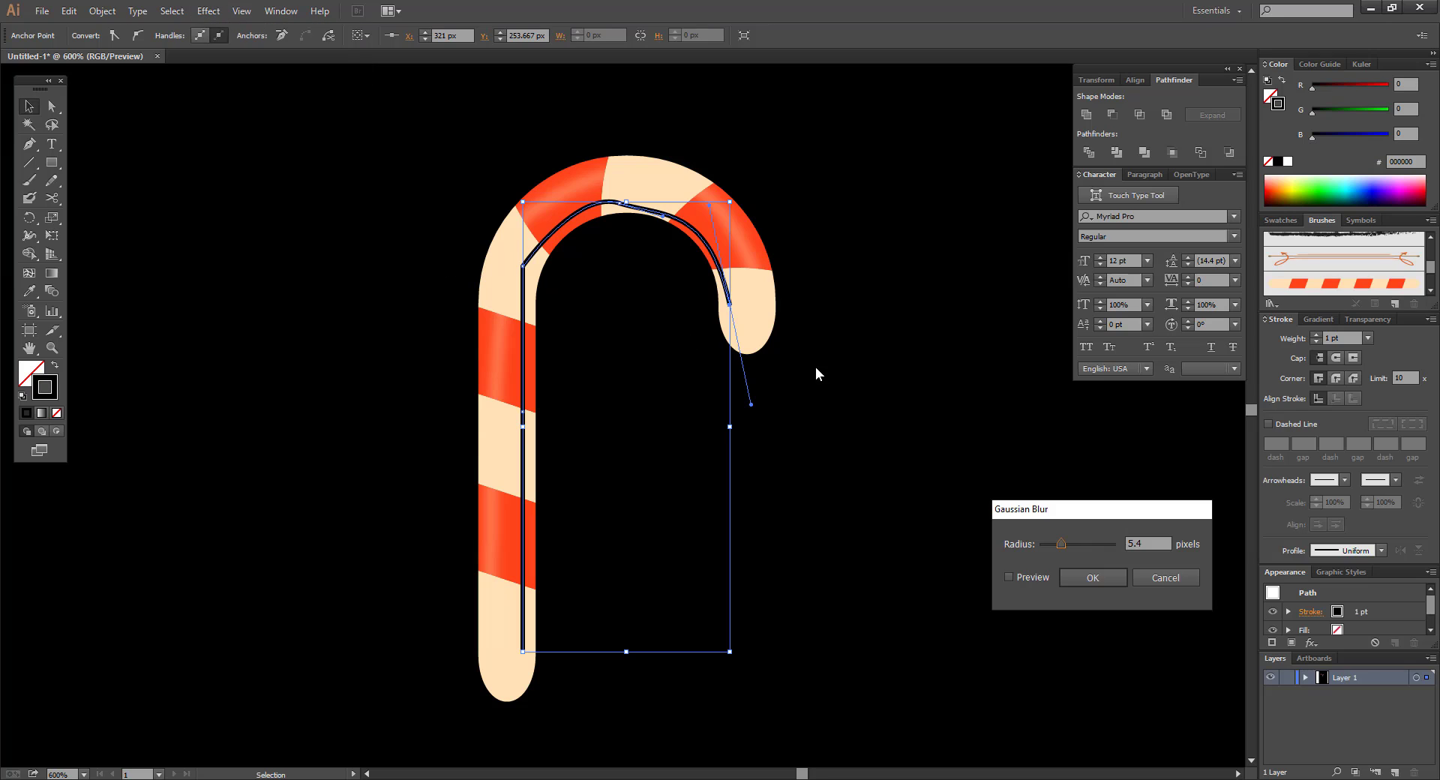
click(1044, 577)
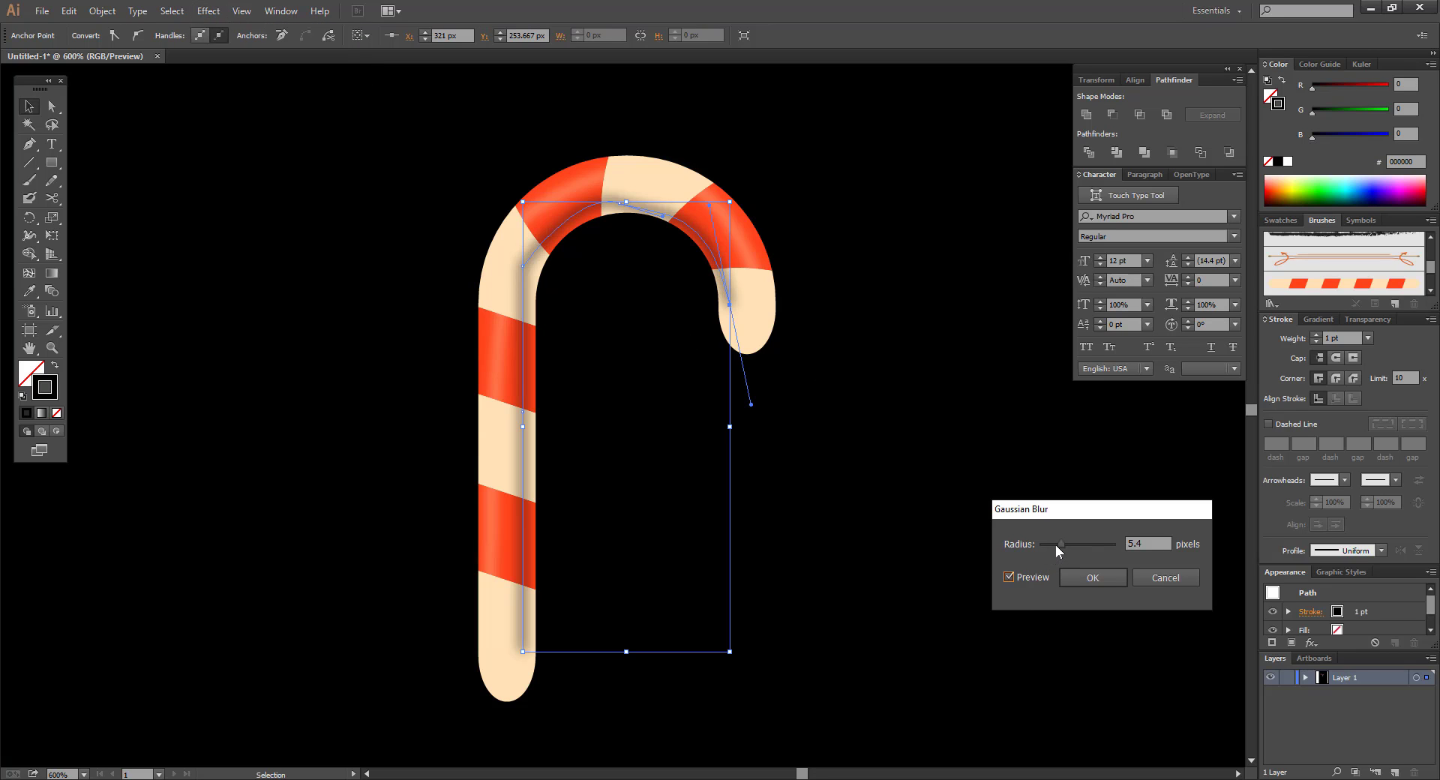
click(1103, 575)
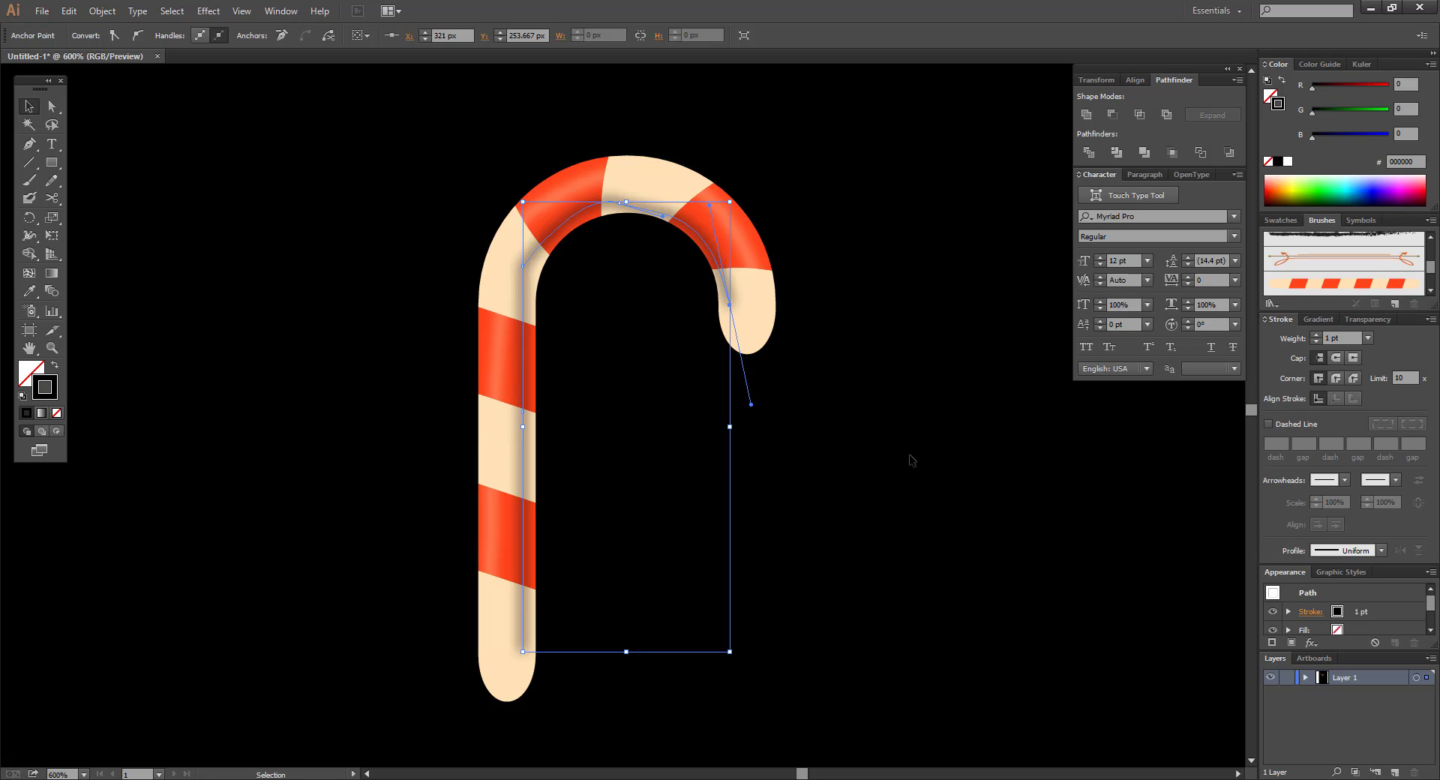
- Set the shadow line's opacity to 68% in Transparency and deselect it
click(1371, 319)
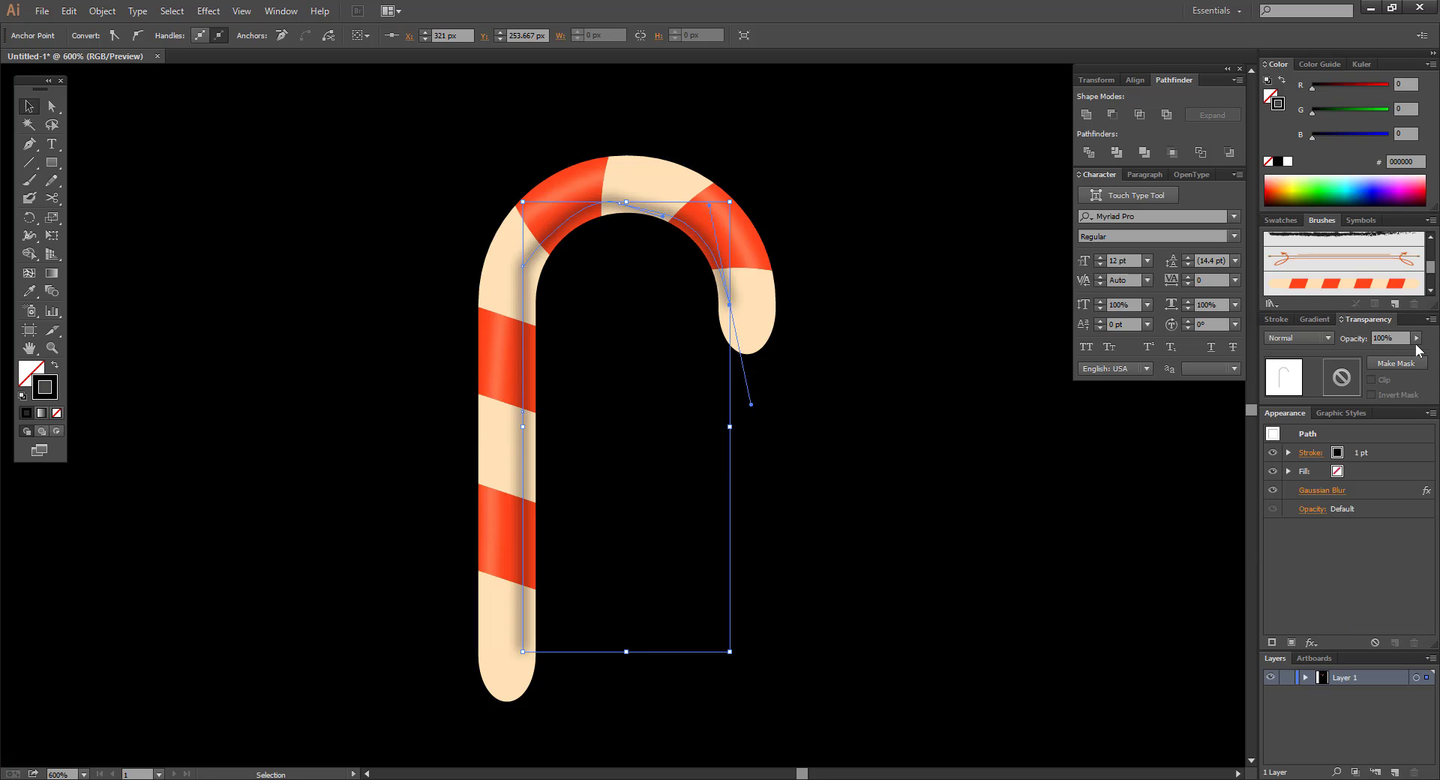
click(1414, 340)
click(1394, 348)
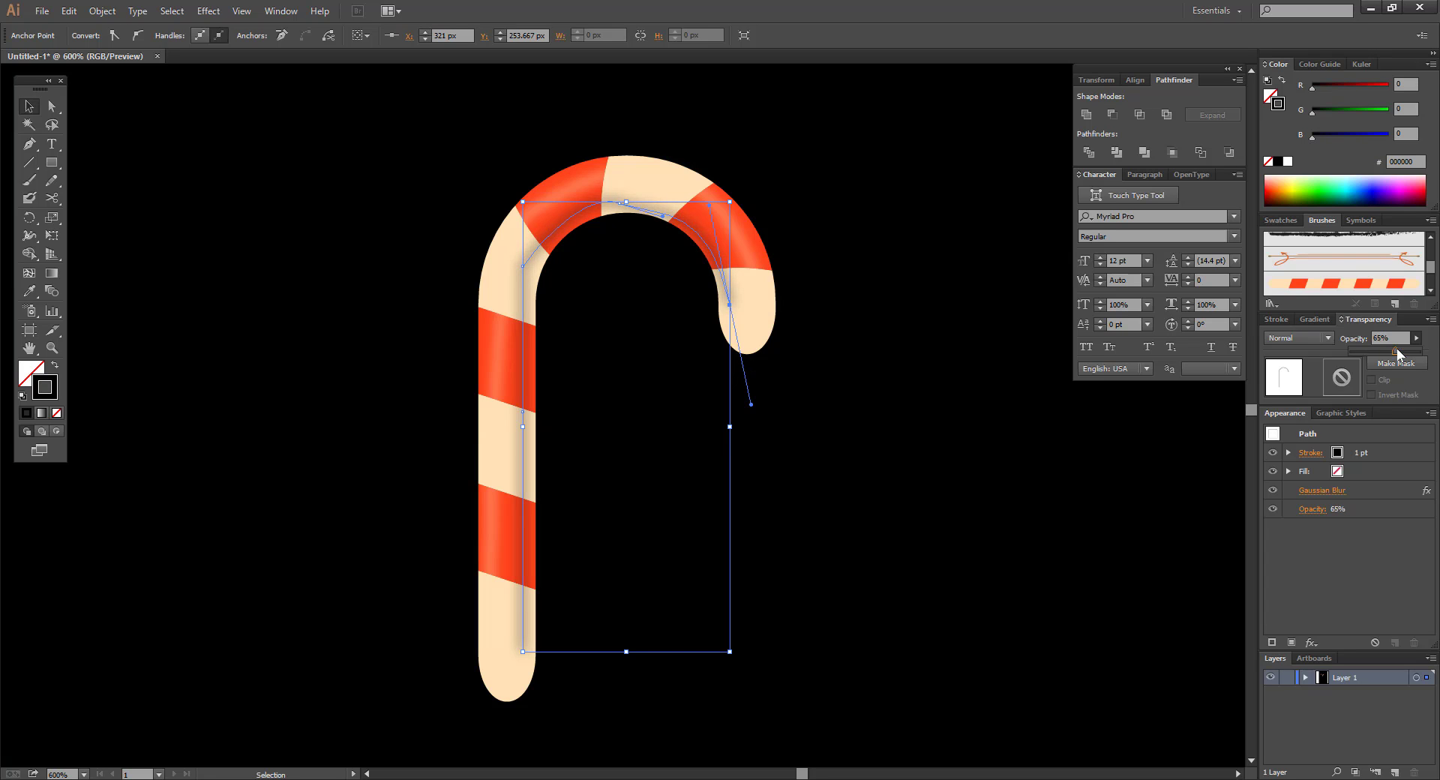
click(1398, 348)
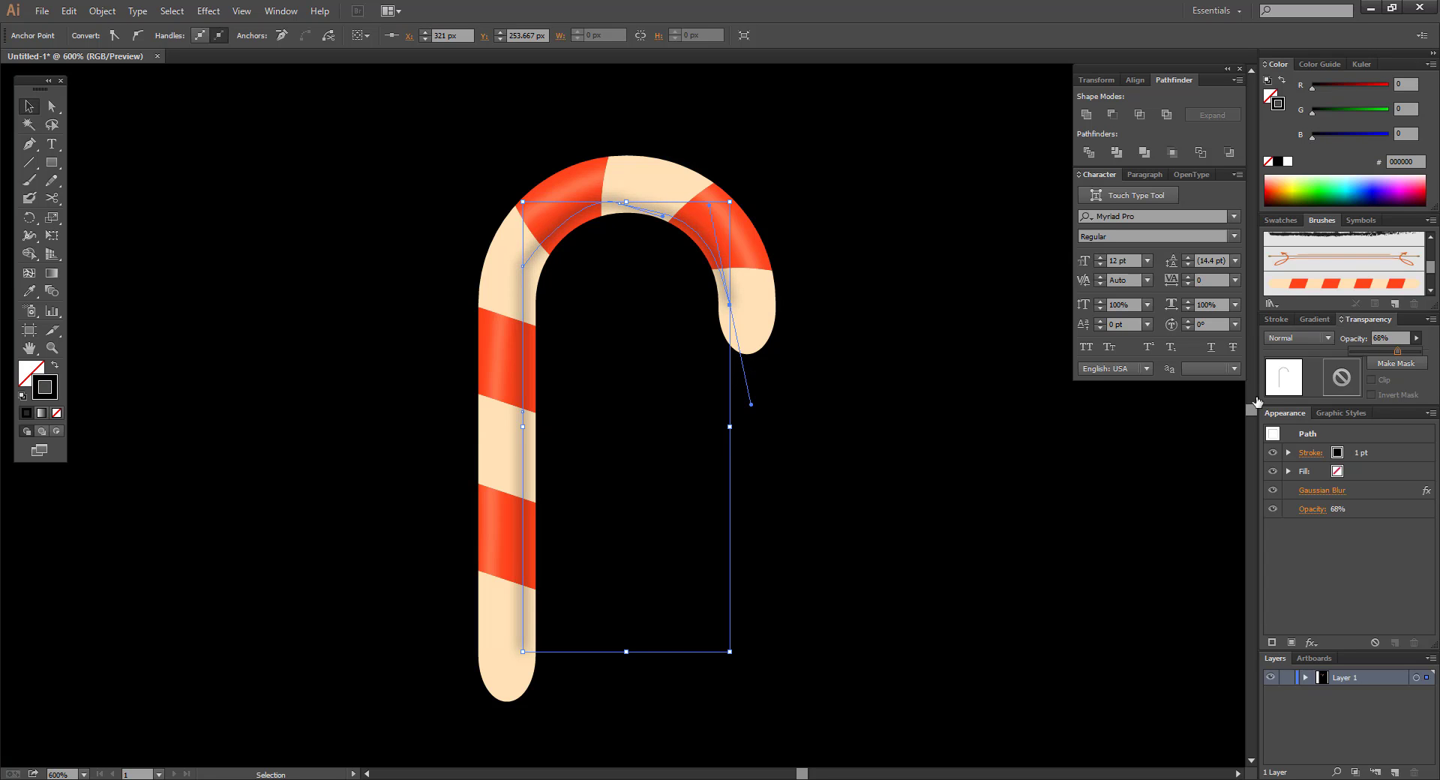
click(968, 435)
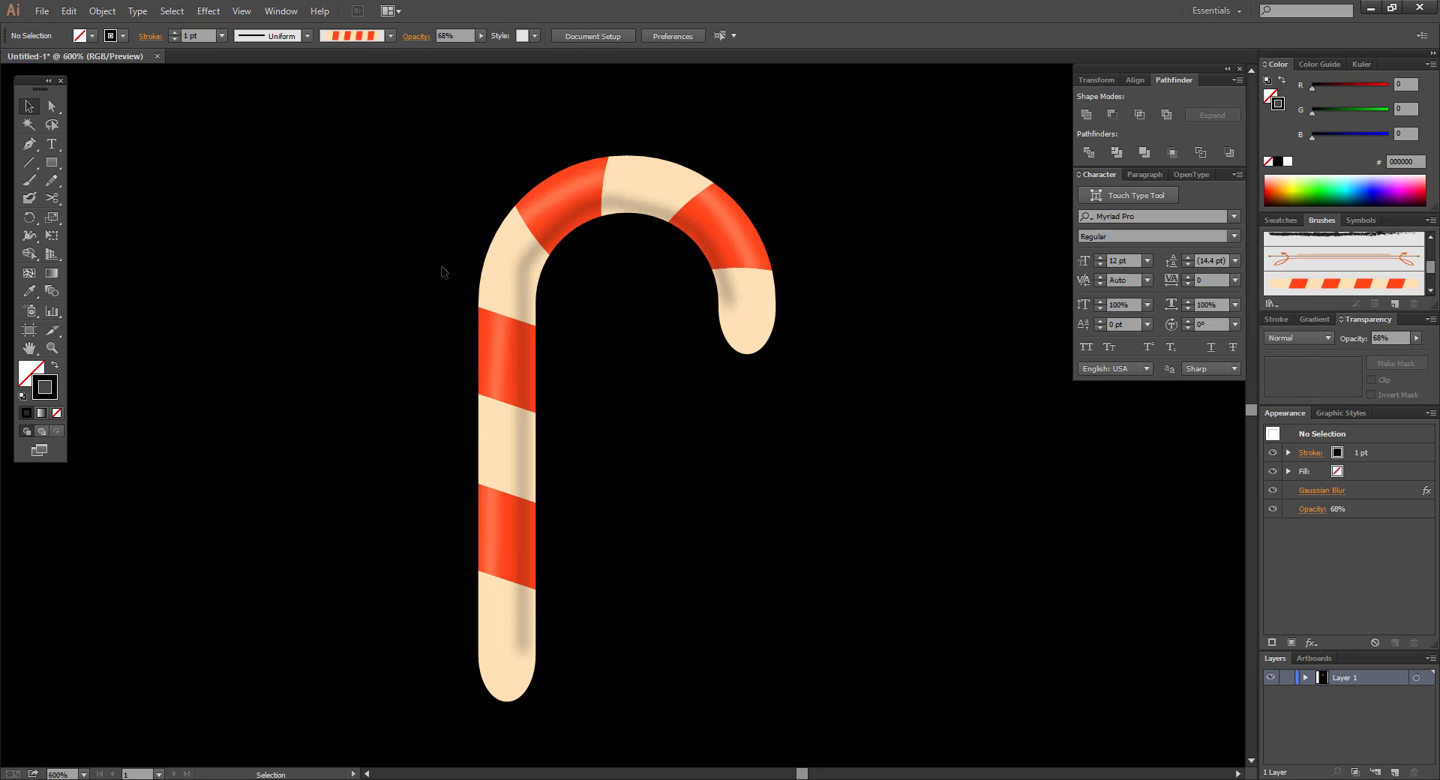
- Select all the candy cane artwork, rotate it about 4.71° counter-clockwise, then deselect
drag(418, 157, 901, 678)
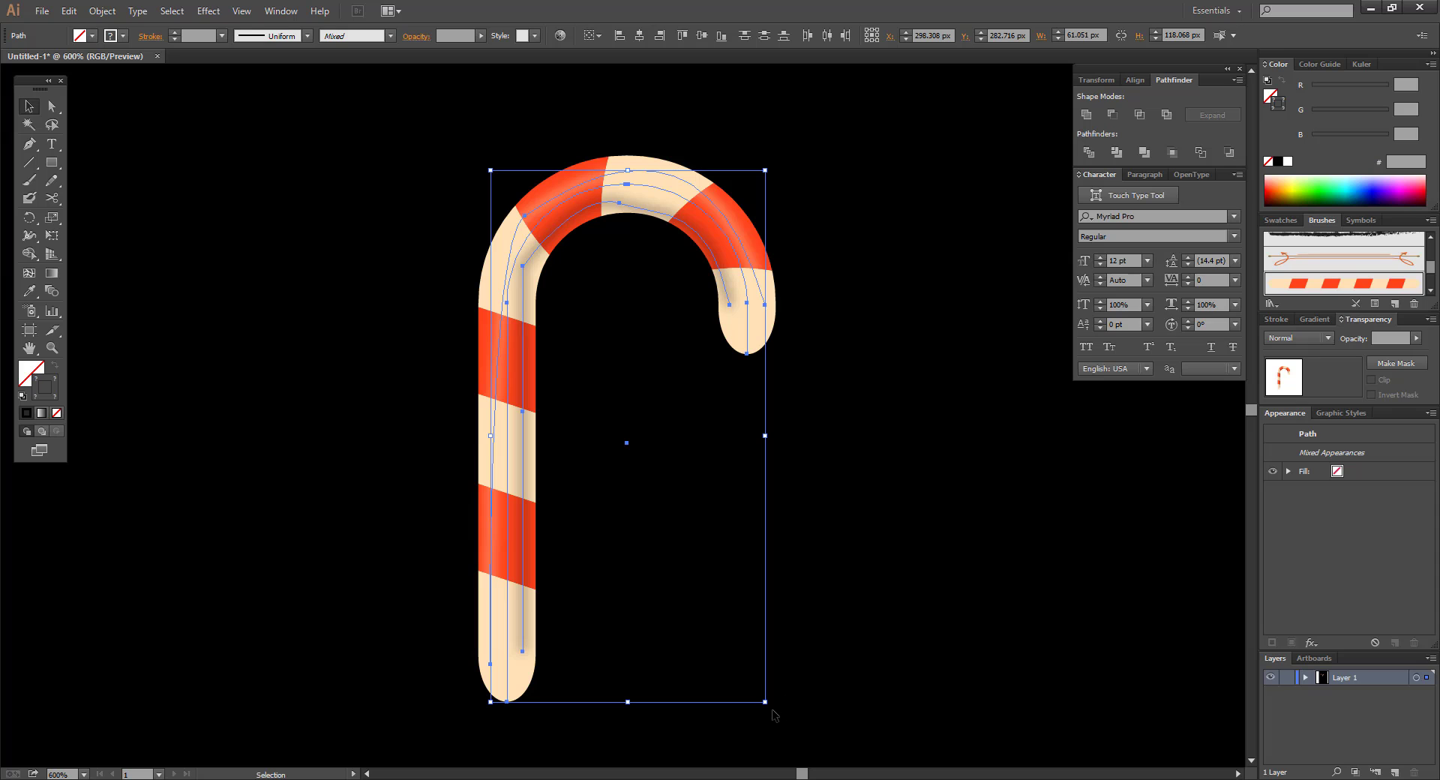
drag(776, 709, 812, 692)
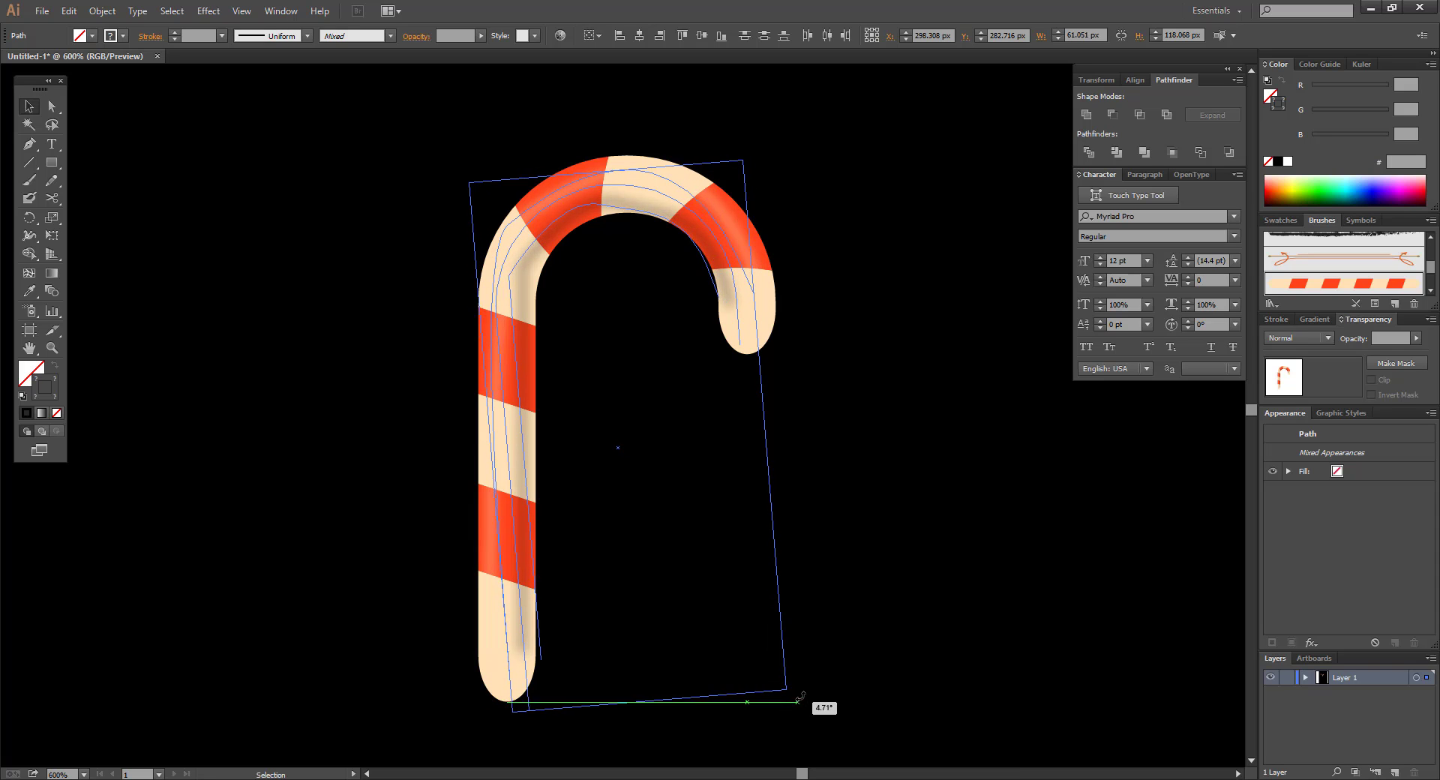
click(871, 555)
scroll(872, 556, down, 1)
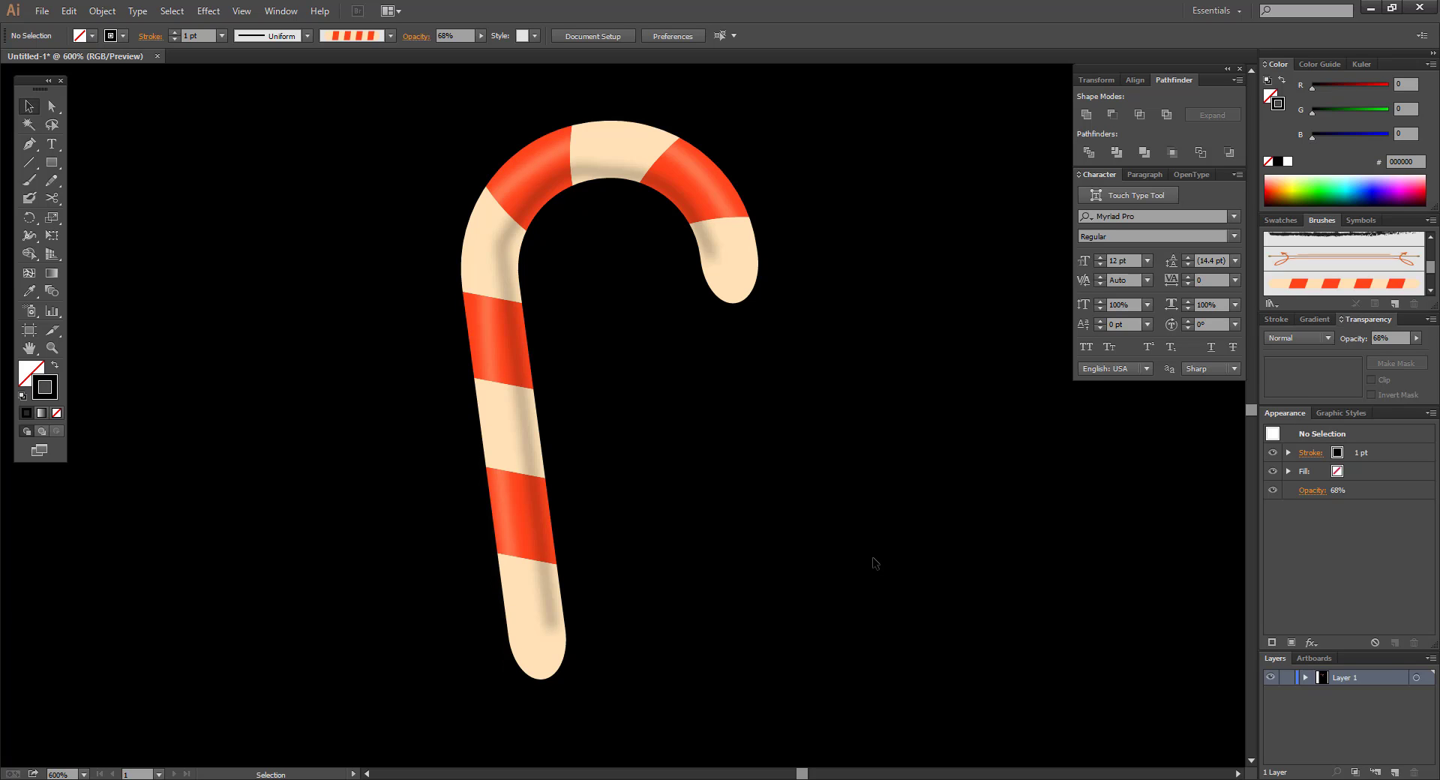